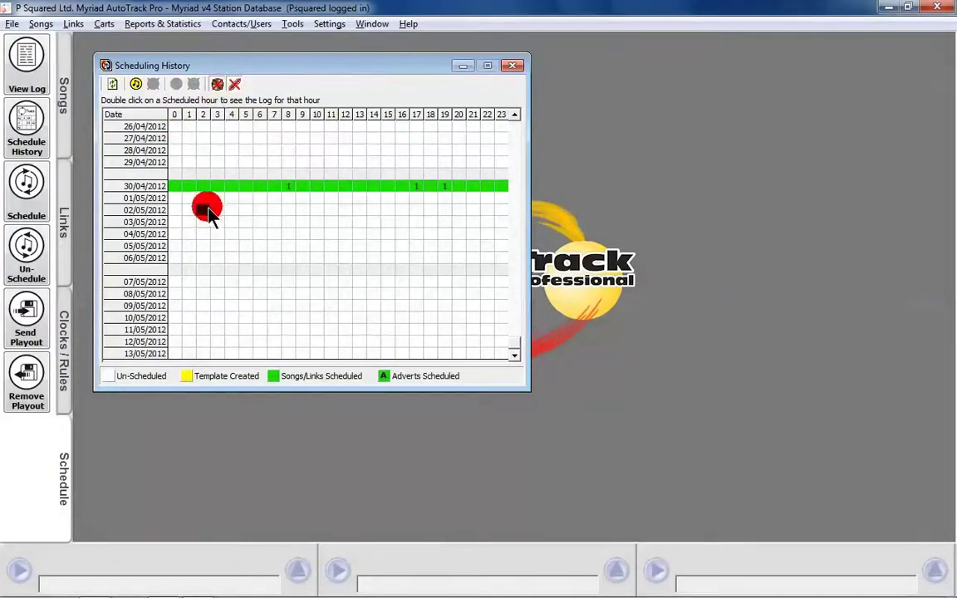
{"action": "left_click_drag", "start_coordinate": [206, 208], "coordinate": [366, 187]}
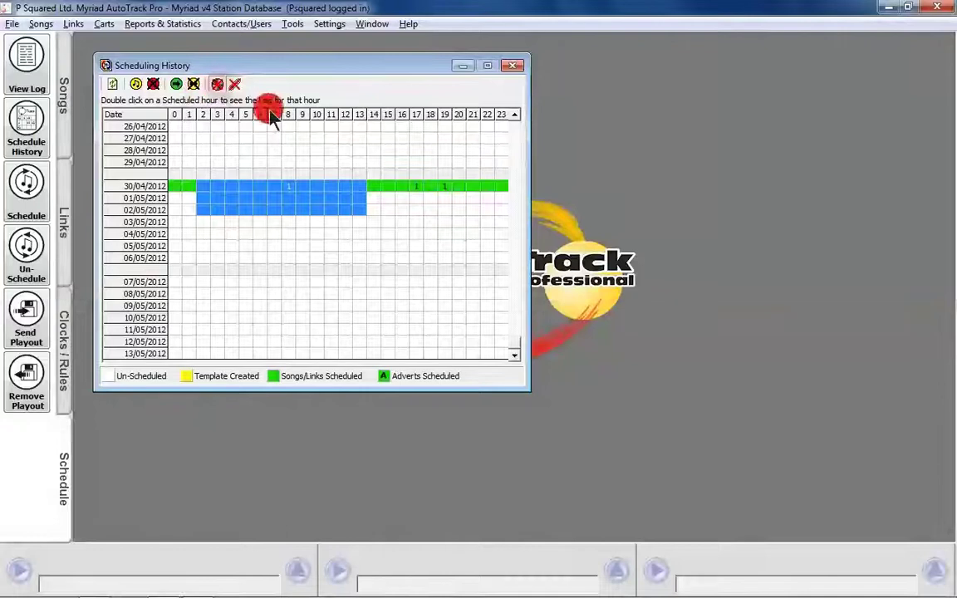
{"action": "left_click", "coordinate": [386, 221]}
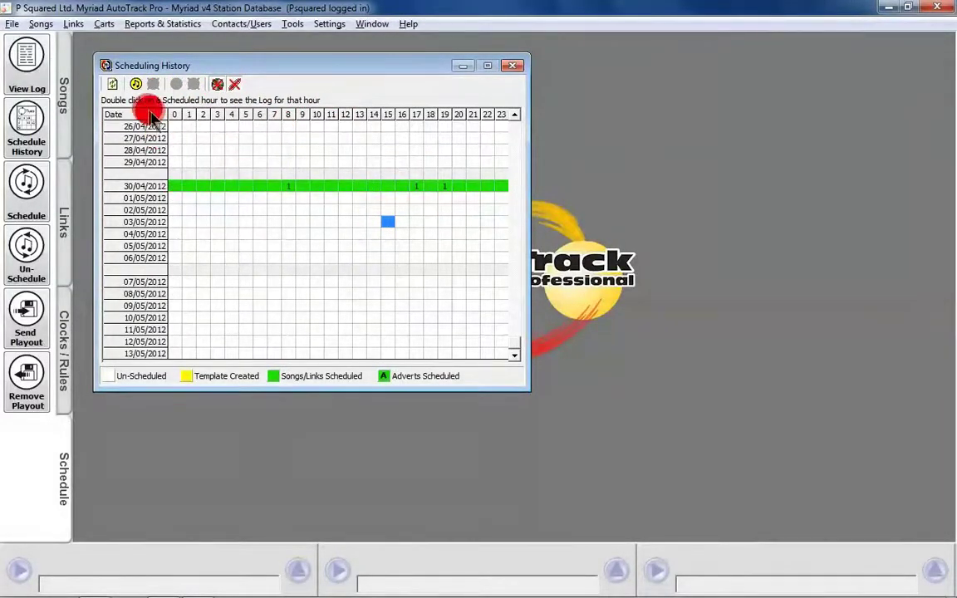
{"action": "left_click_drag", "start_coordinate": [176, 205], "coordinate": [482, 227]}
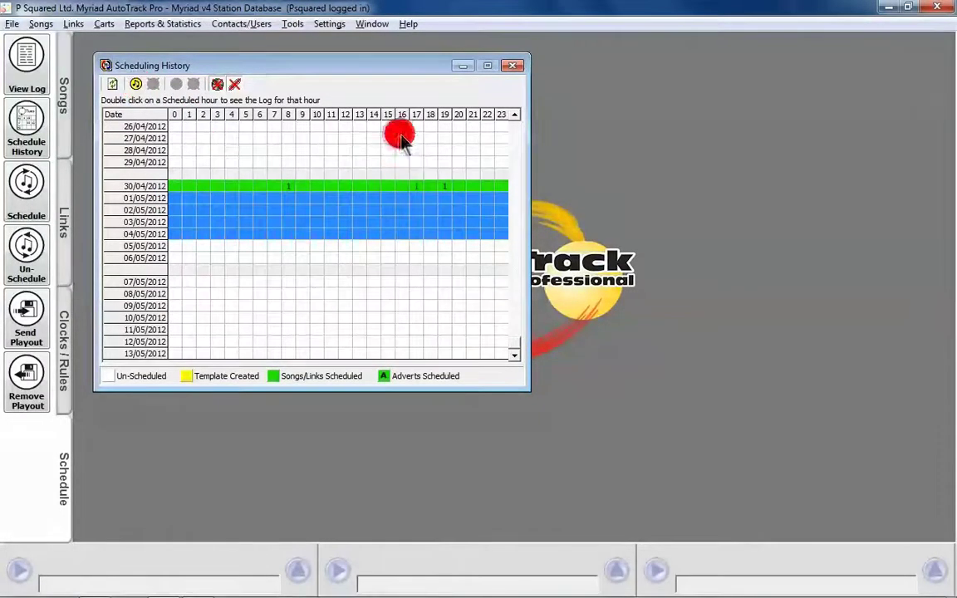
{"action": "left_click", "coordinate": [241, 200]}
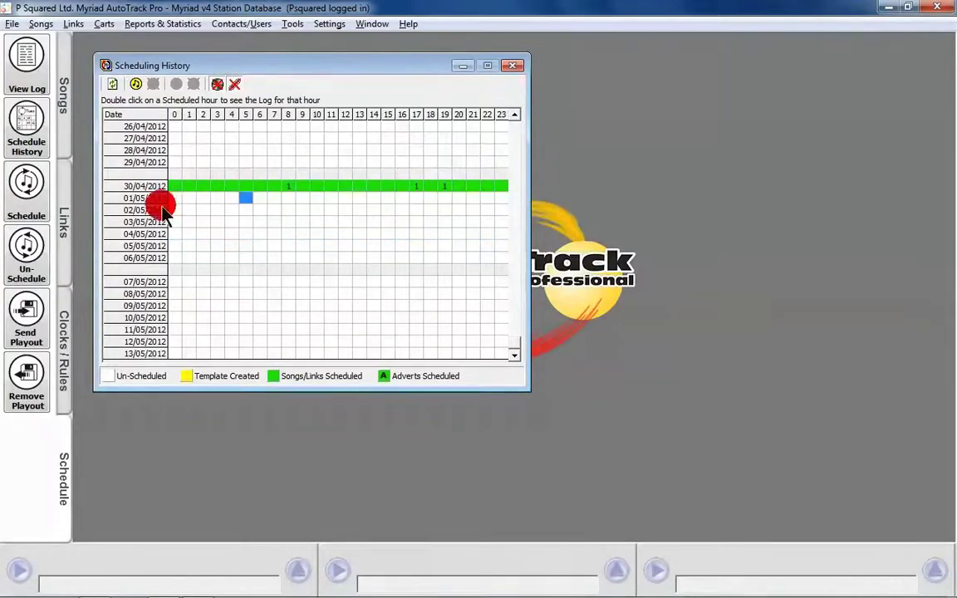
Select all 24 hours of 01/05/2012 in the scheduling history and open music and links scheduling for them, minimising the history window
{"action": "left_click_drag", "start_coordinate": [172, 200], "coordinate": [499, 203]}
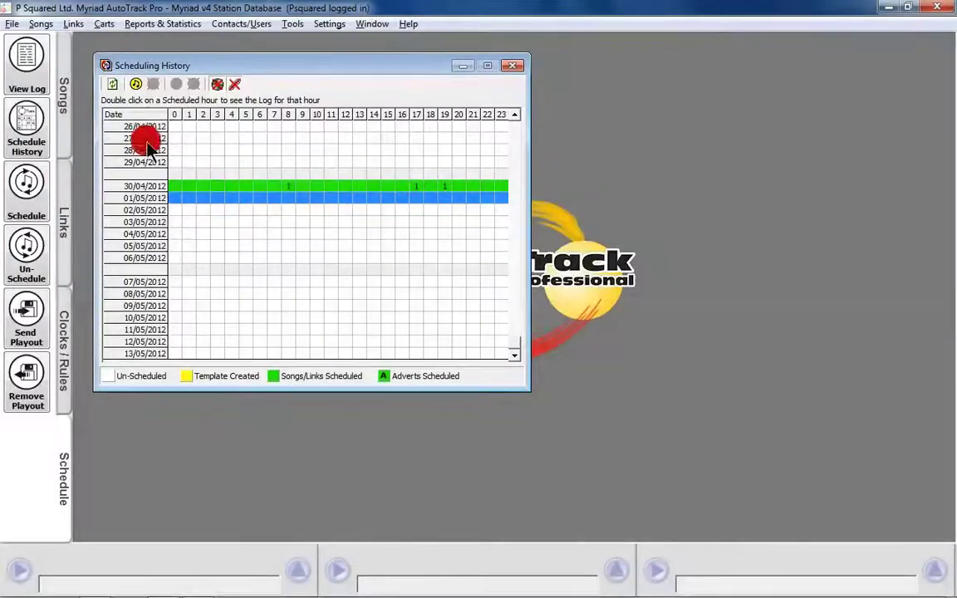
{"action": "left_click", "coordinate": [139, 86]}
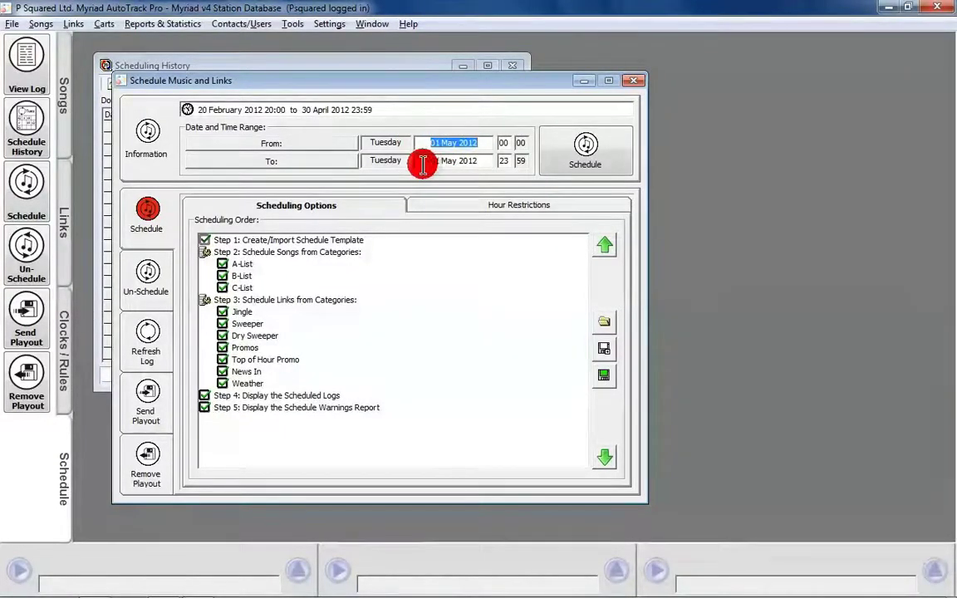
{"action": "left_click", "coordinate": [462, 65]}
{"action": "left_click_drag", "start_coordinate": [396, 84], "coordinate": [442, 69]}
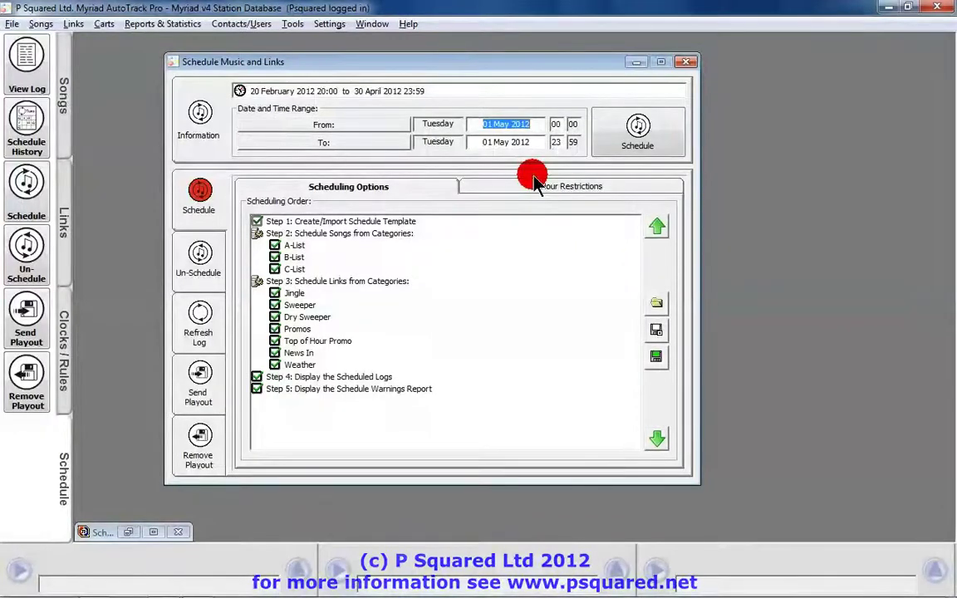
{"action": "left_click", "coordinate": [384, 143]}
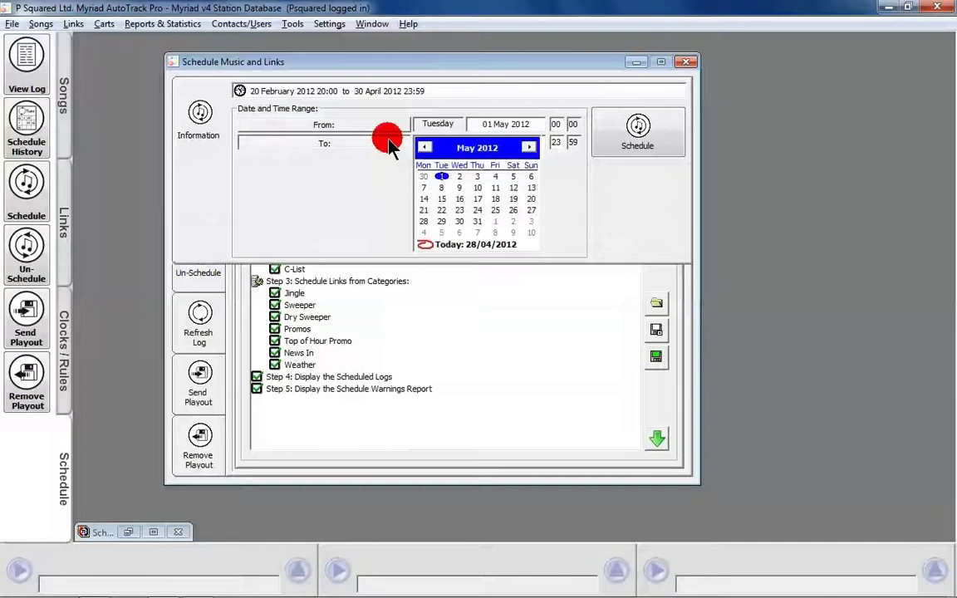
{"action": "left_click", "coordinate": [459, 177]}
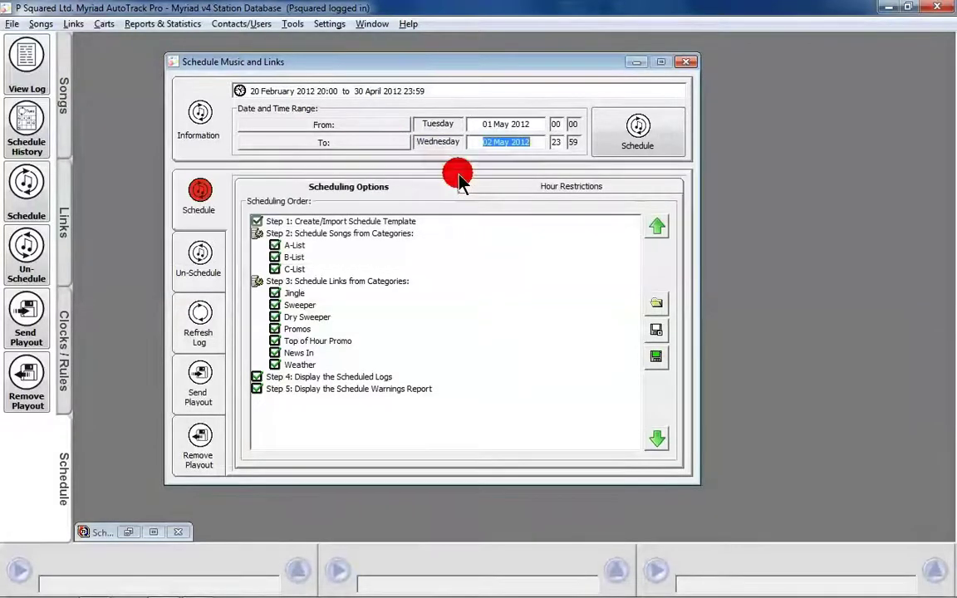
{"action": "left_click", "coordinate": [391, 144]}
{"action": "left_click", "coordinate": [439, 176]}
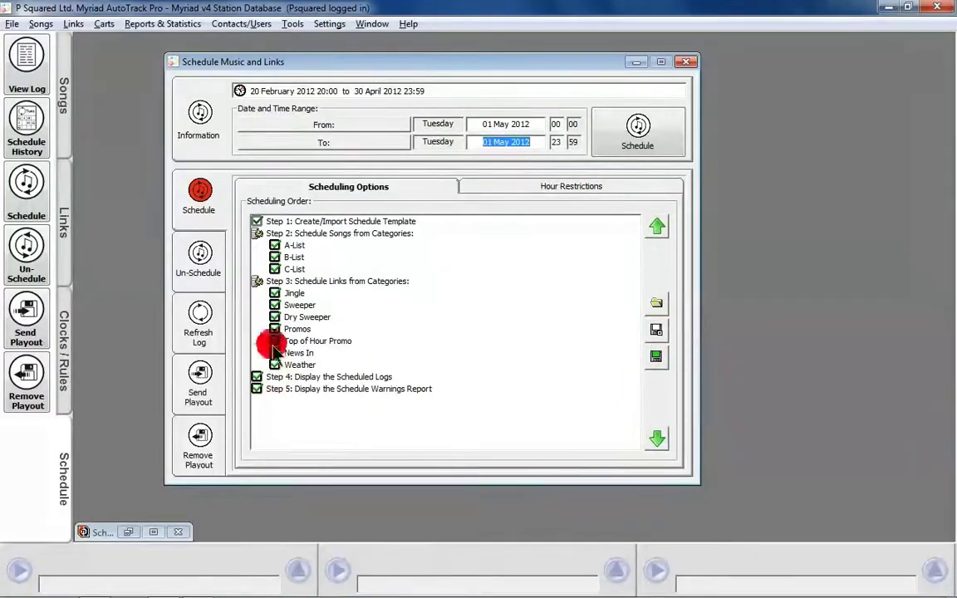
Exclude hour 11 on Tuesday in the hour restrictions, then return to the scheduling options
{"action": "left_click", "coordinate": [483, 189]}
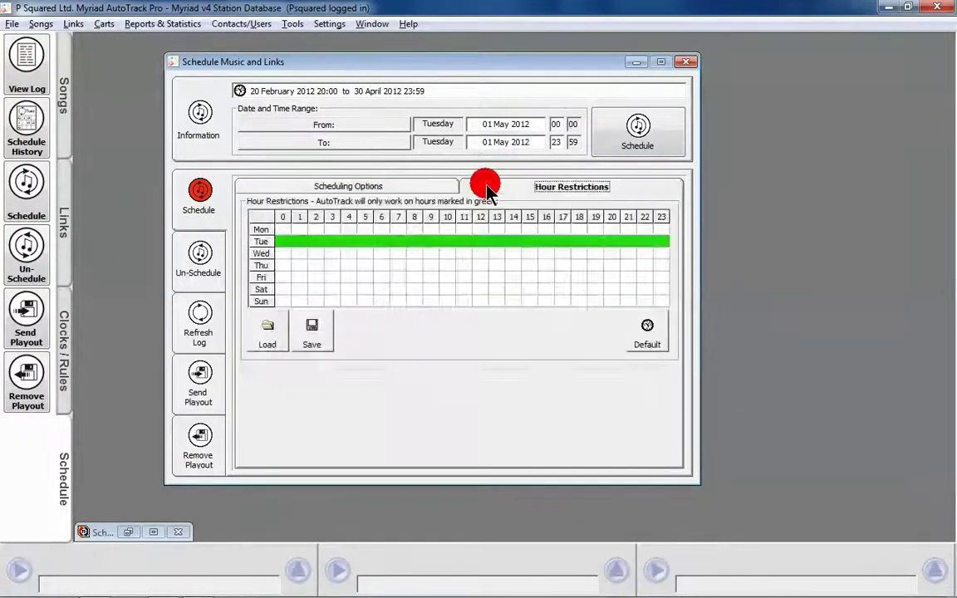
{"action": "left_click", "coordinate": [463, 240]}
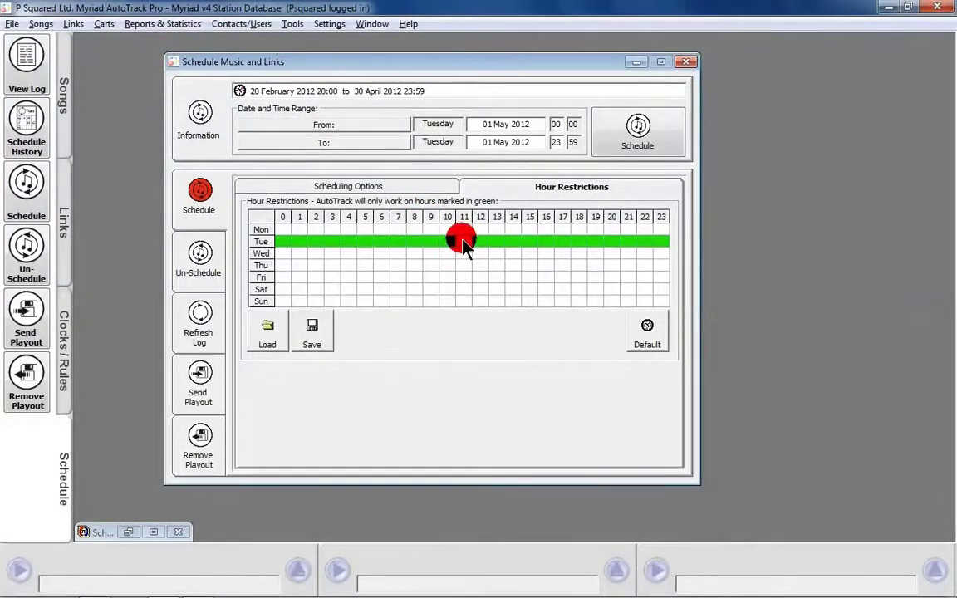
{"action": "left_click", "coordinate": [404, 189]}
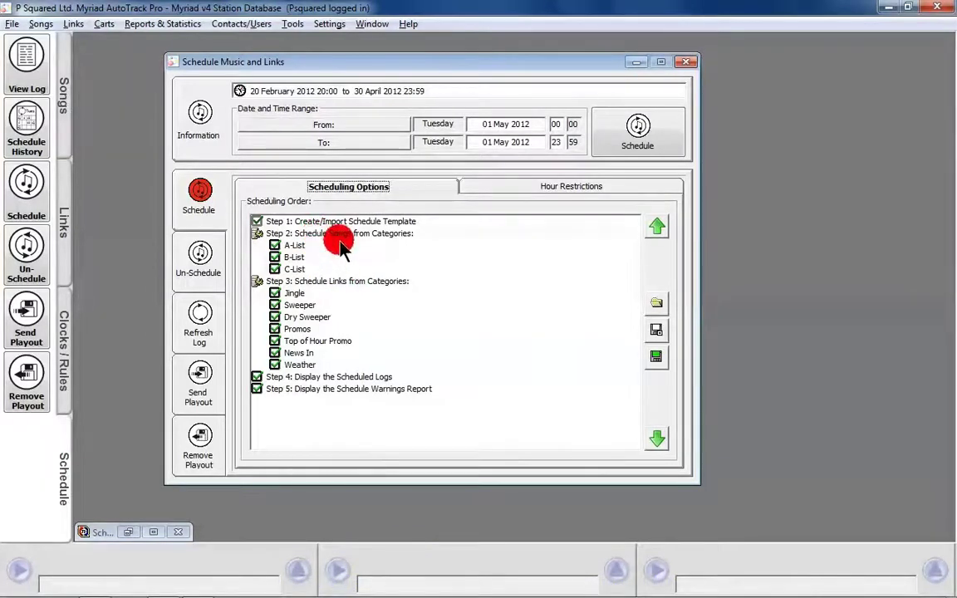
Exclude A-List from song scheduling and move C-List to the top of the song category order
{"action": "left_click", "coordinate": [274, 246]}
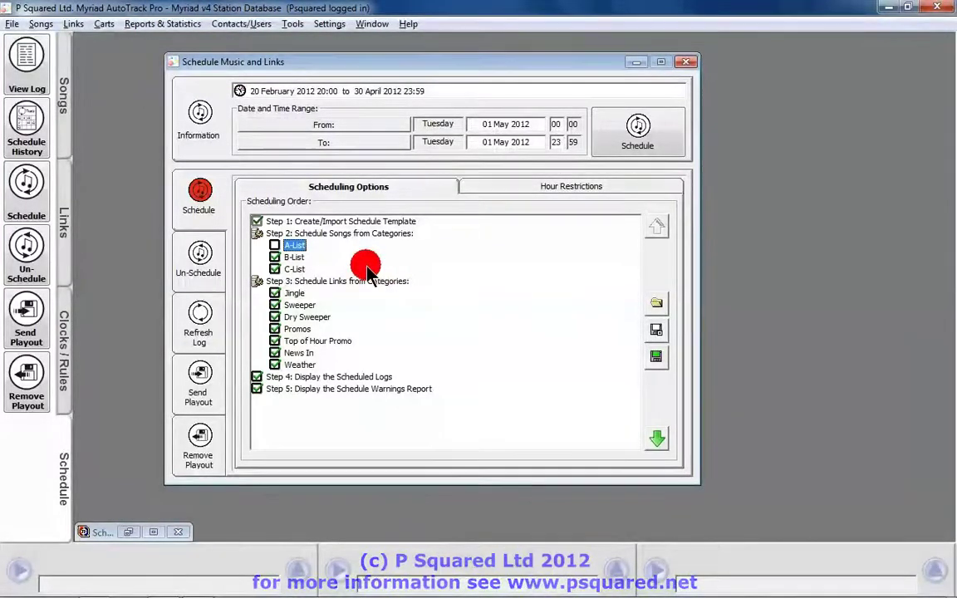
{"action": "left_click", "coordinate": [295, 270]}
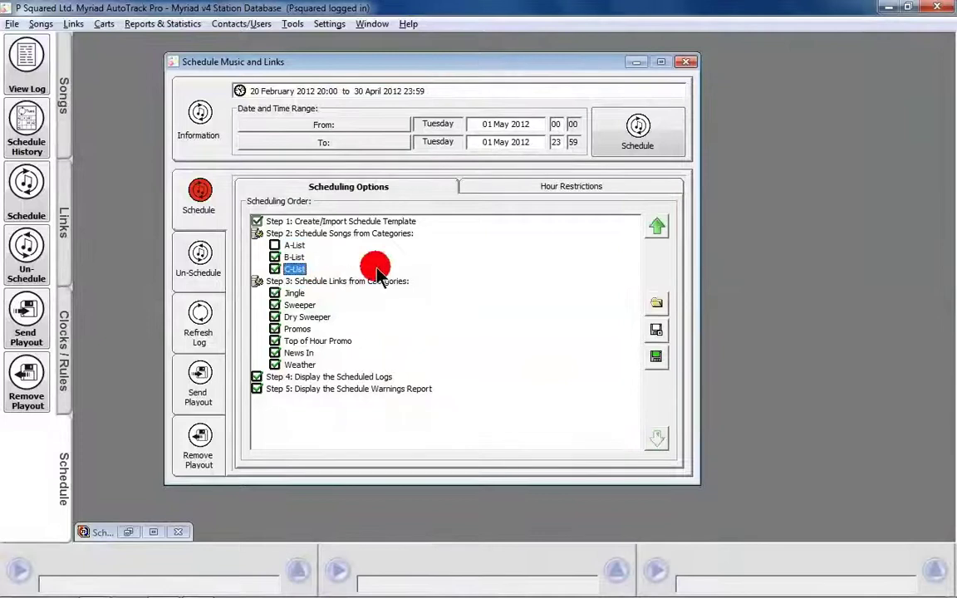
{"action": "left_click", "coordinate": [657, 230]}
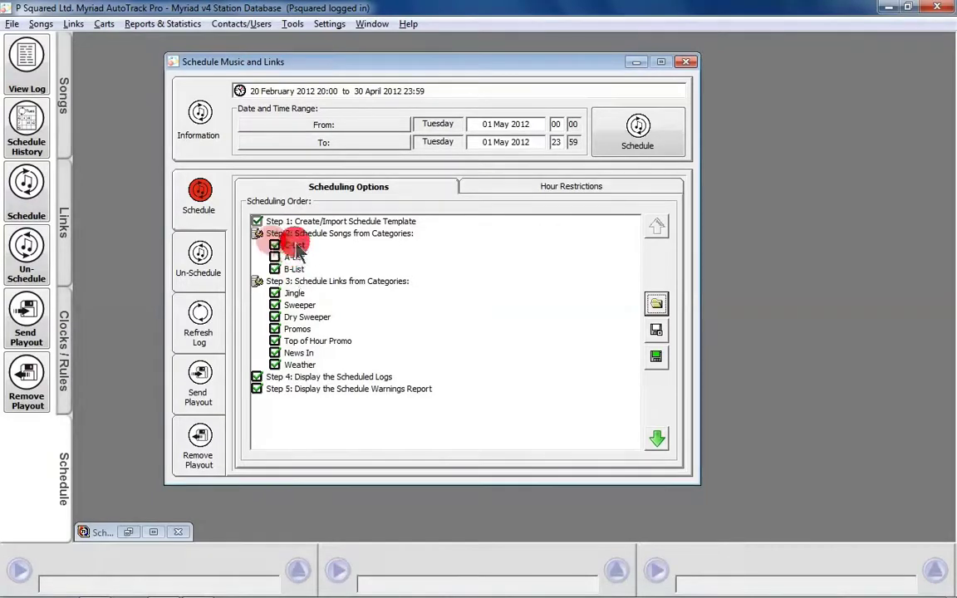
{"action": "left_click", "coordinate": [270, 258]}
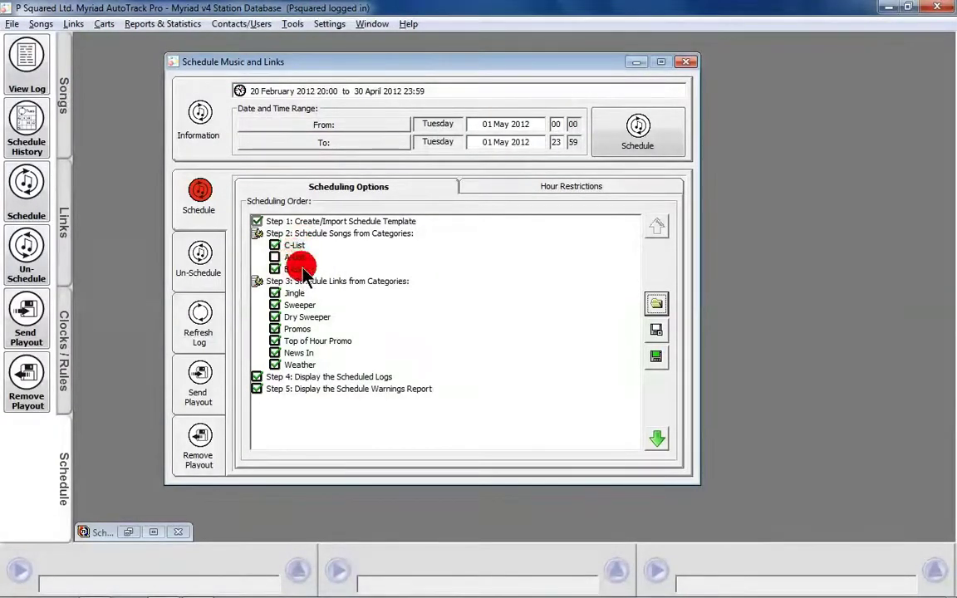
Save the current scheduling order as the default and check the list of saved hotlists without loading one
{"action": "left_click", "coordinate": [656, 359]}
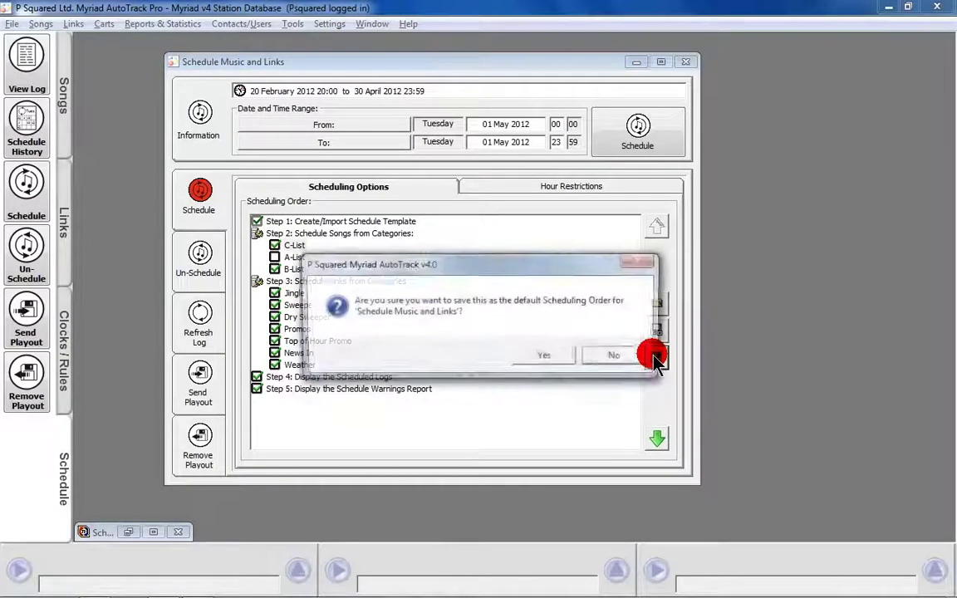
{"action": "left_click", "coordinate": [538, 354]}
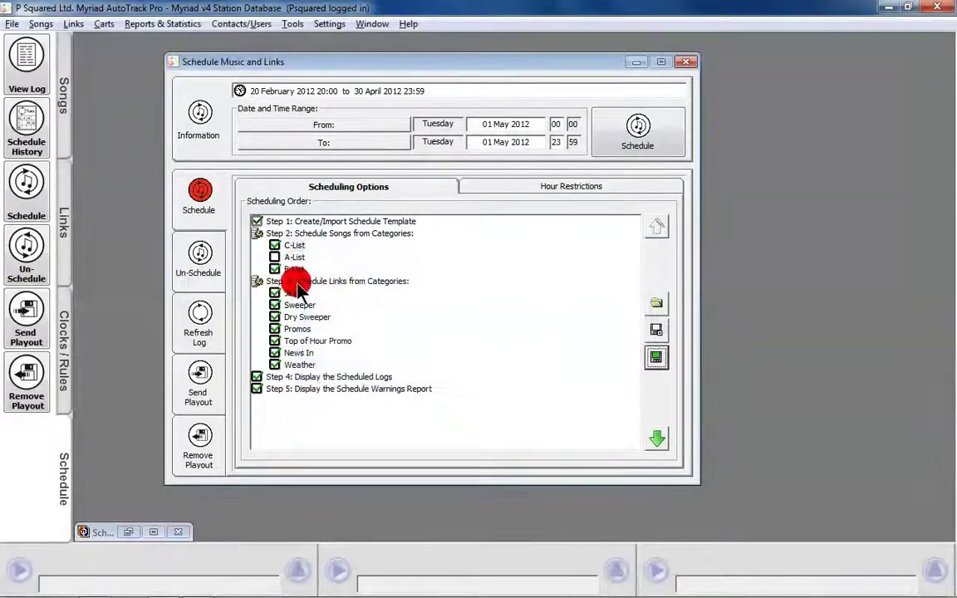
{"action": "left_click", "coordinate": [656, 304]}
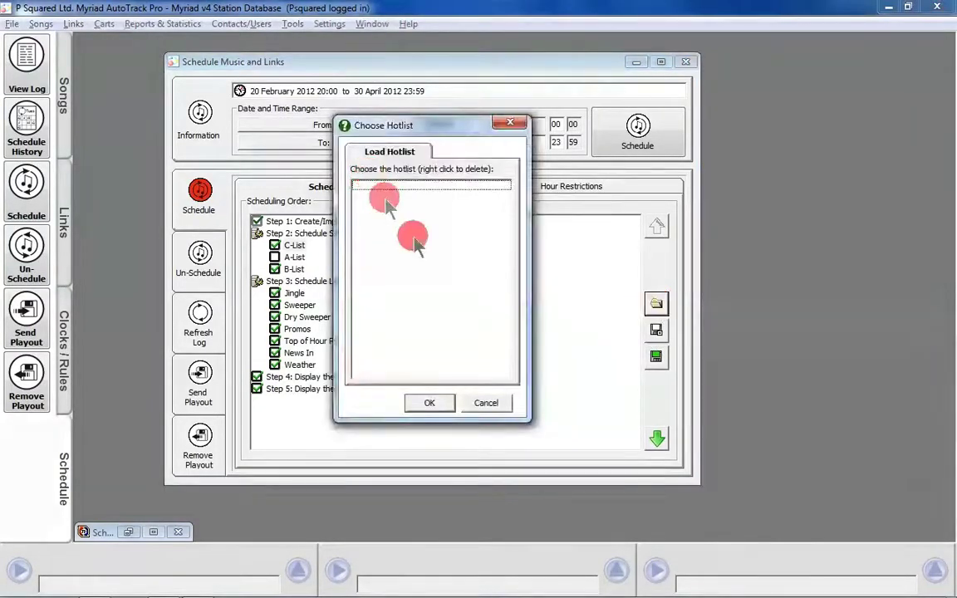
{"action": "left_click", "coordinate": [480, 404]}
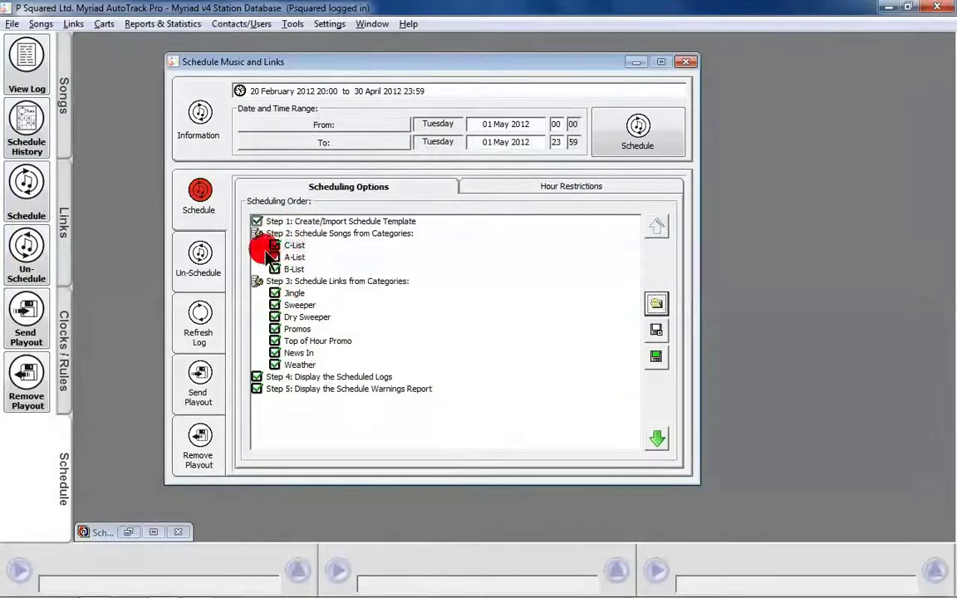
Save the scheduling order with A-List excluded as a hotlist named "not a list"
{"action": "left_click", "coordinate": [275, 257]}
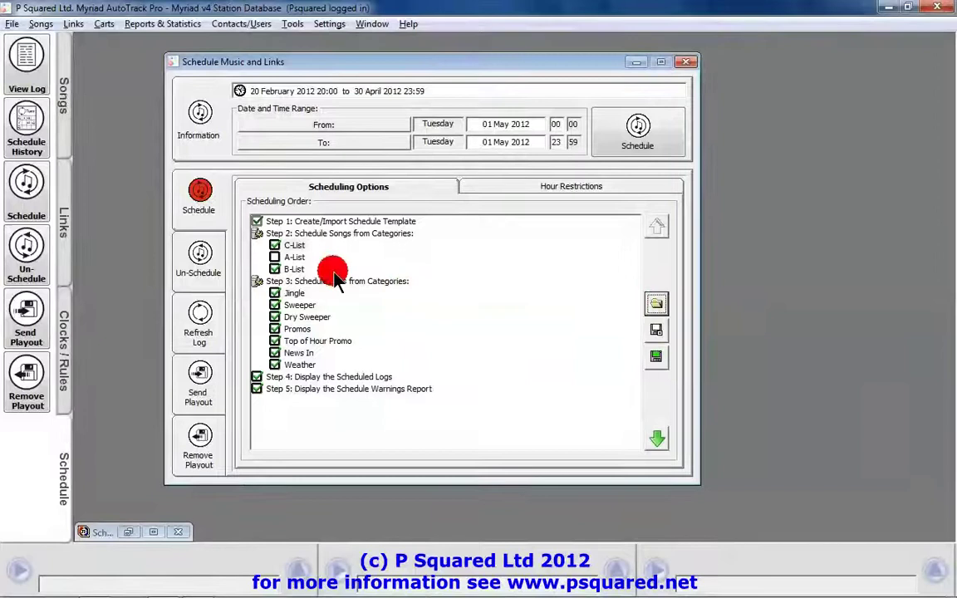
{"action": "left_click", "coordinate": [274, 257]}
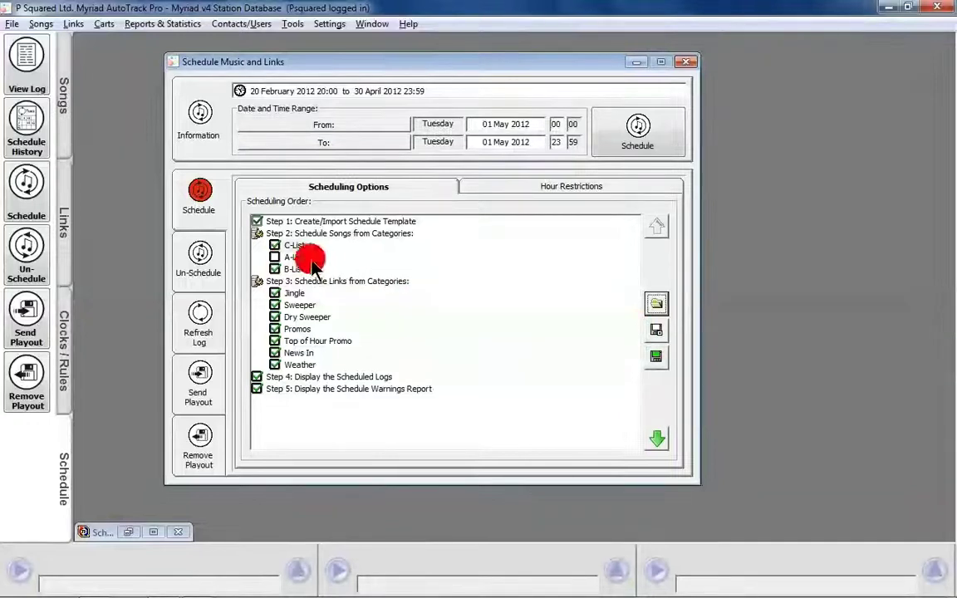
{"action": "left_click", "coordinate": [657, 331]}
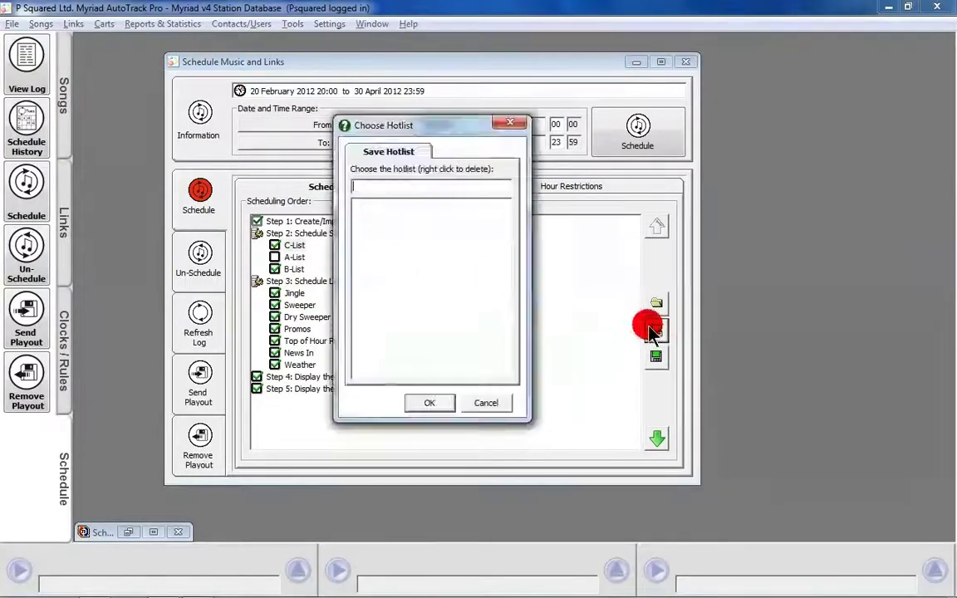
{"action": "type", "text": "not a list"}
{"action": "key", "text": "Return"}
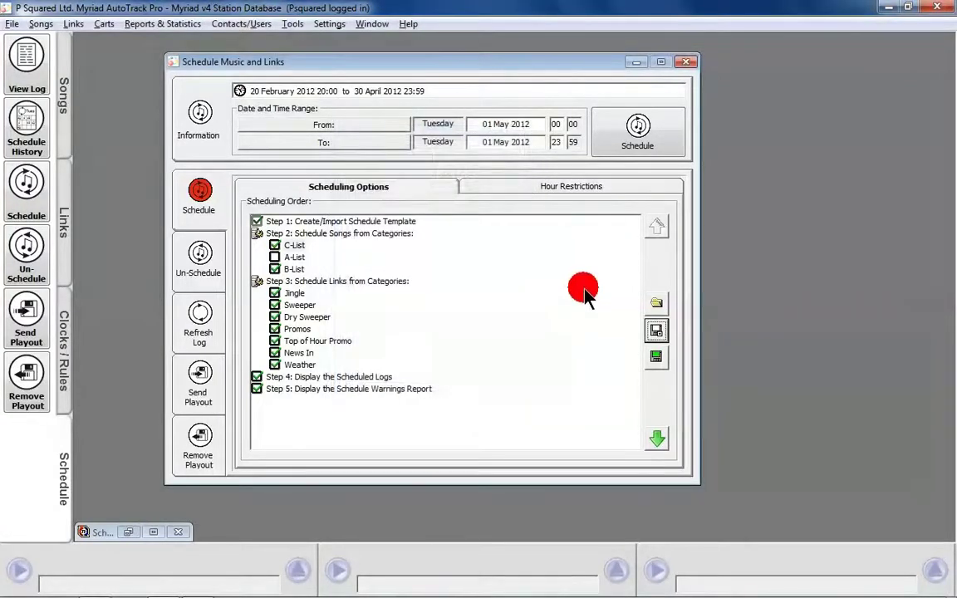
Include only A-List among the song categories and save this setup as a hotlist named "only a list"
{"action": "left_click", "coordinate": [275, 269]}
{"action": "left_click", "coordinate": [276, 254]}
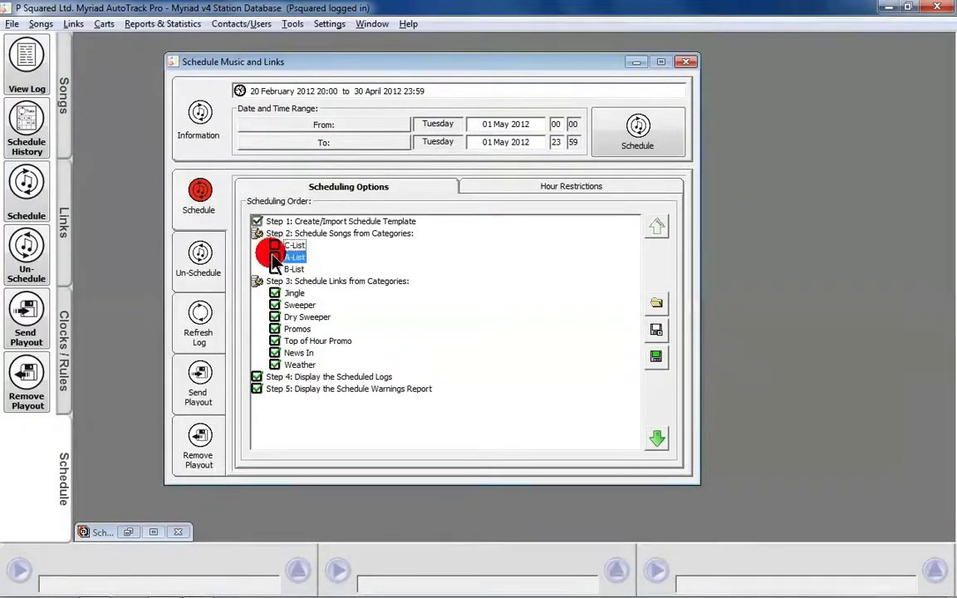
{"action": "left_click", "coordinate": [656, 330]}
{"action": "type", "text": "only"}
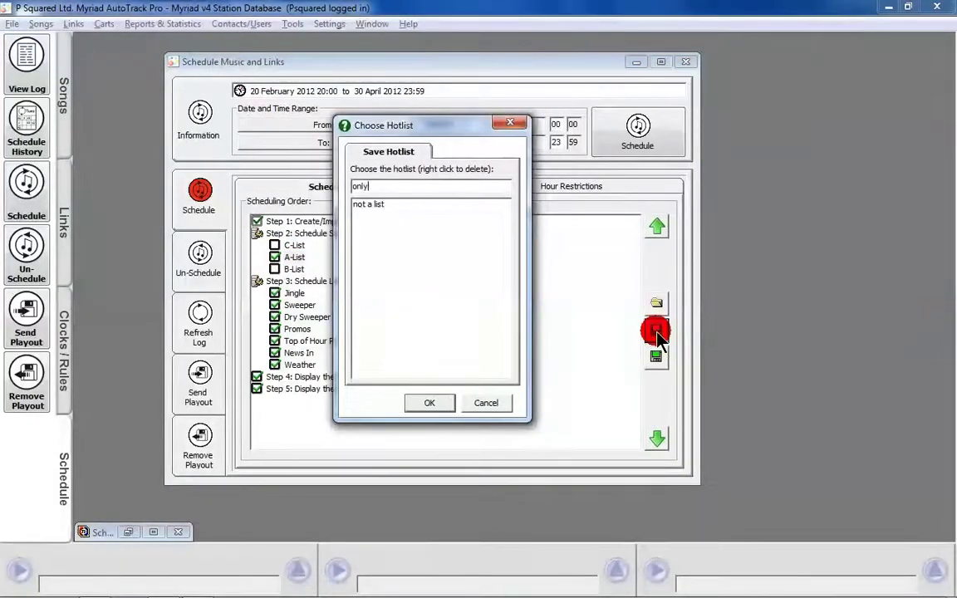
{"action": "type", "text": " a list"}
{"action": "key", "text": "Return"}
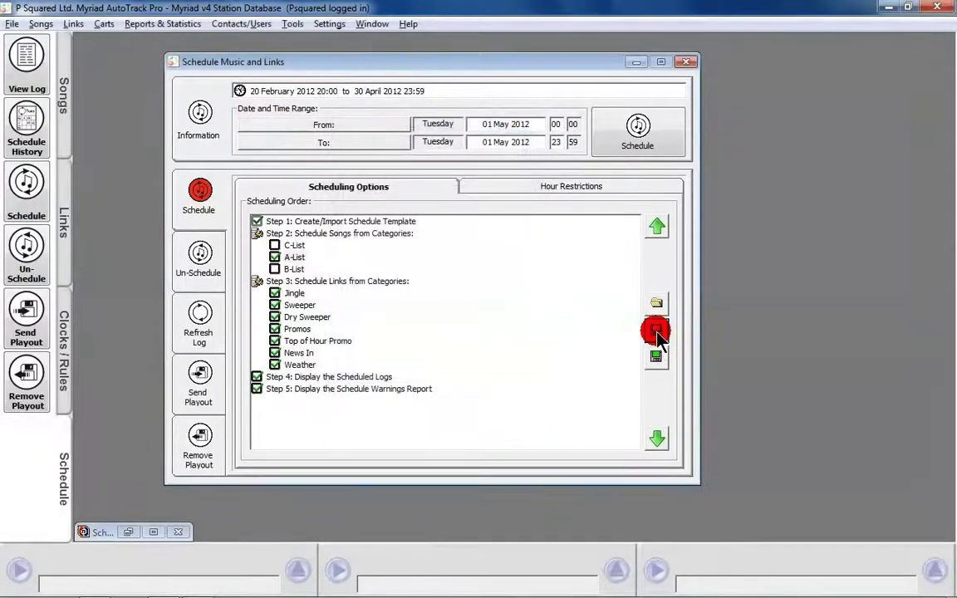
Load the "not a list" hotlist and review the hour restrictions before returning to the scheduling options
{"action": "left_click", "coordinate": [656, 304]}
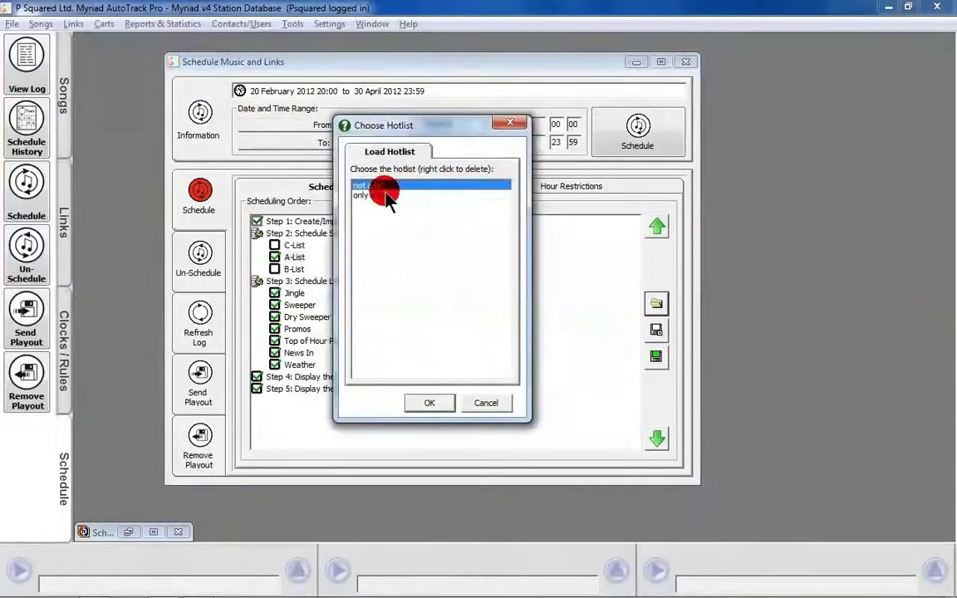
{"action": "left_click", "coordinate": [421, 403]}
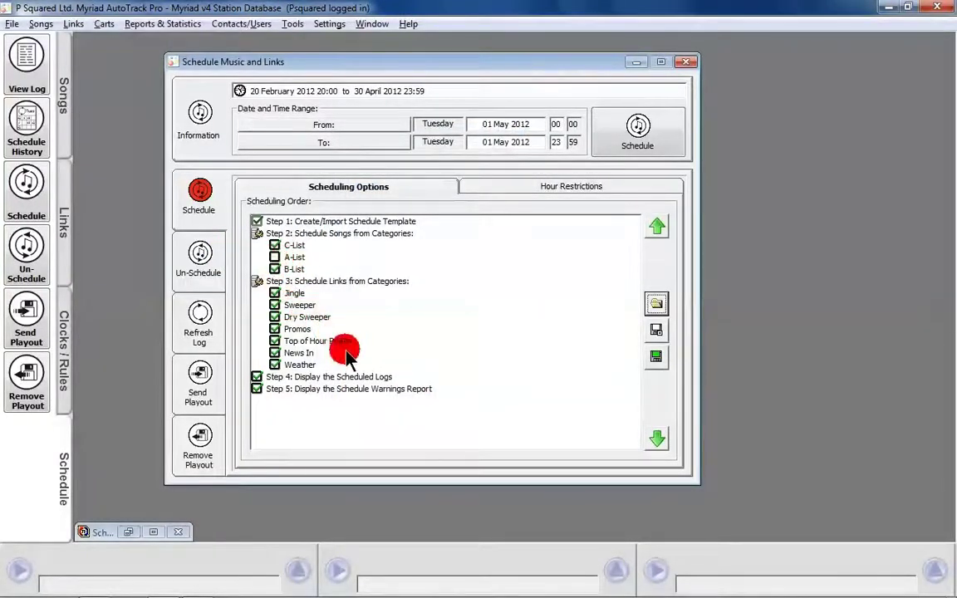
{"action": "left_click", "coordinate": [486, 182]}
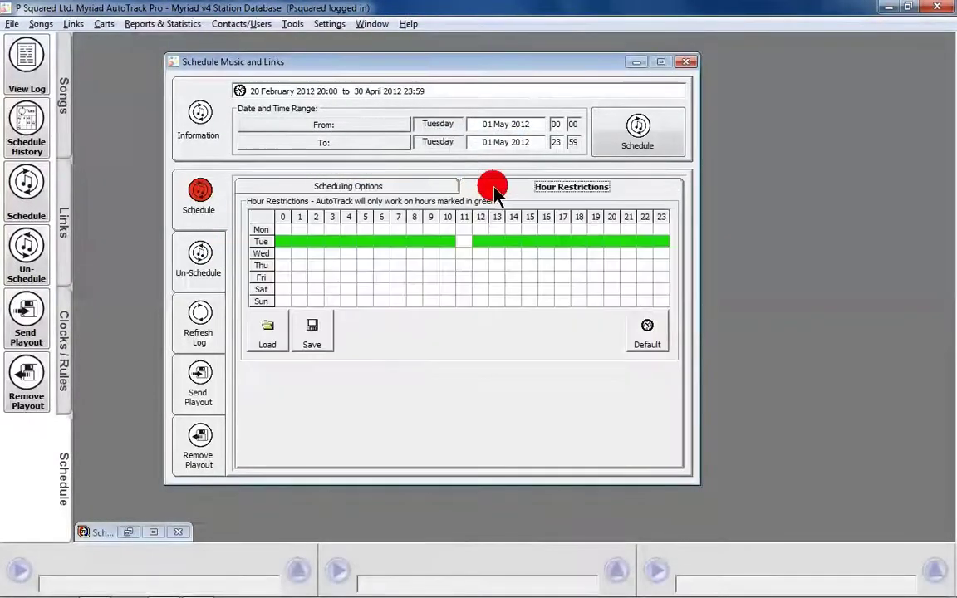
{"action": "left_click", "coordinate": [462, 241]}
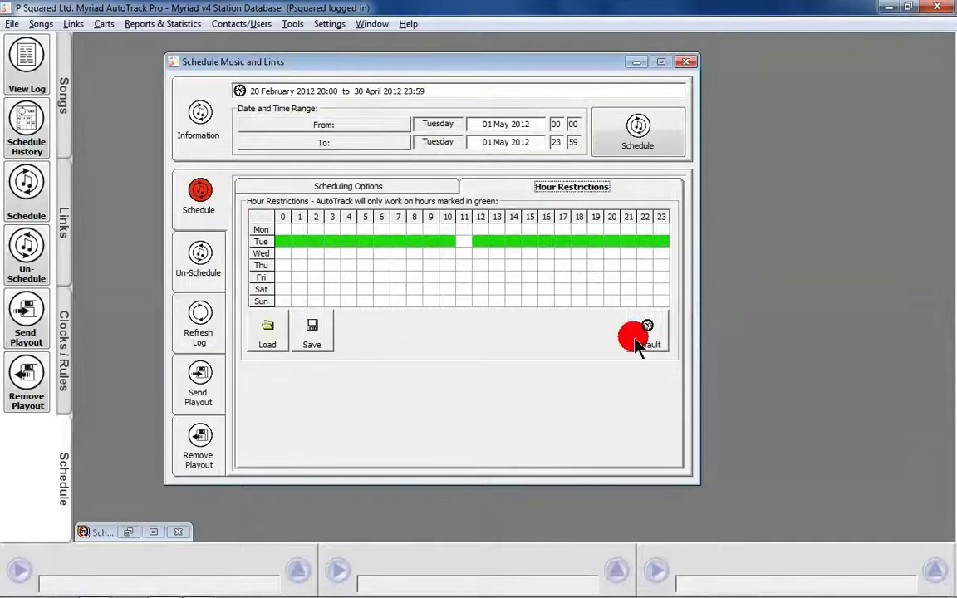
{"action": "left_click", "coordinate": [395, 190]}
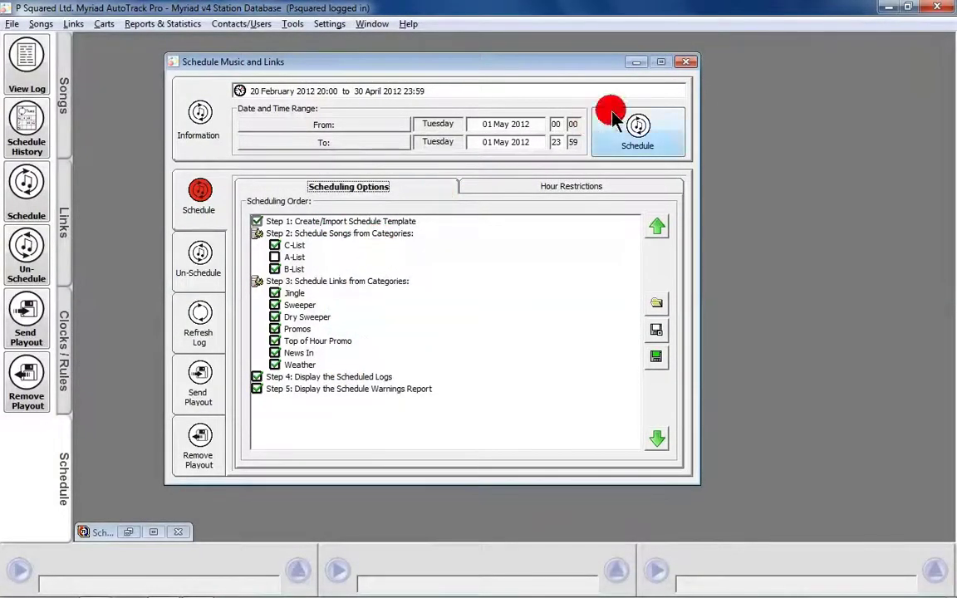
Schedule the music and links for 01 May 2012, then review and close the schedule warnings report
{"action": "left_click", "coordinate": [633, 131]}
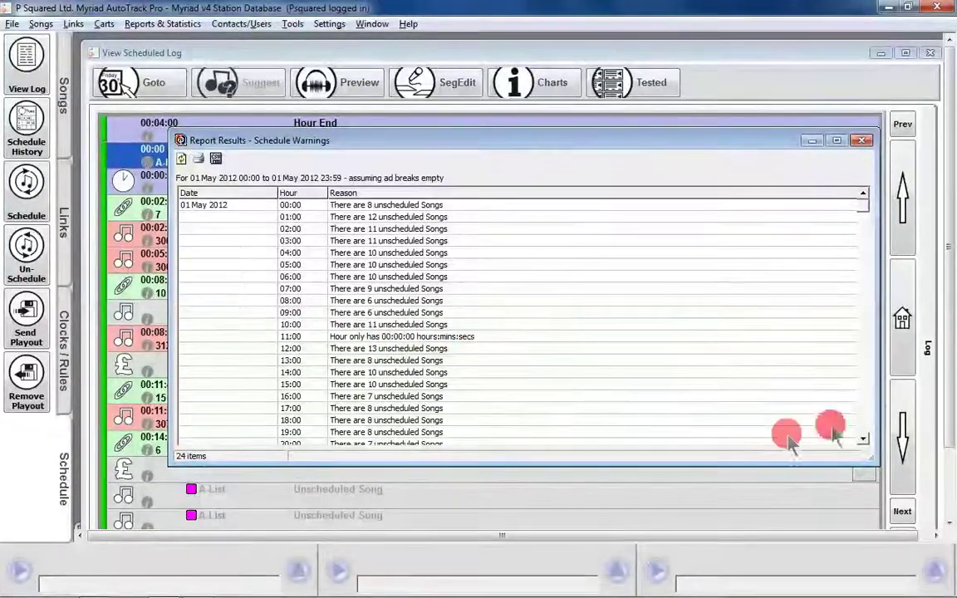
{"action": "left_click", "coordinate": [863, 439]}
{"action": "left_click", "coordinate": [862, 439]}
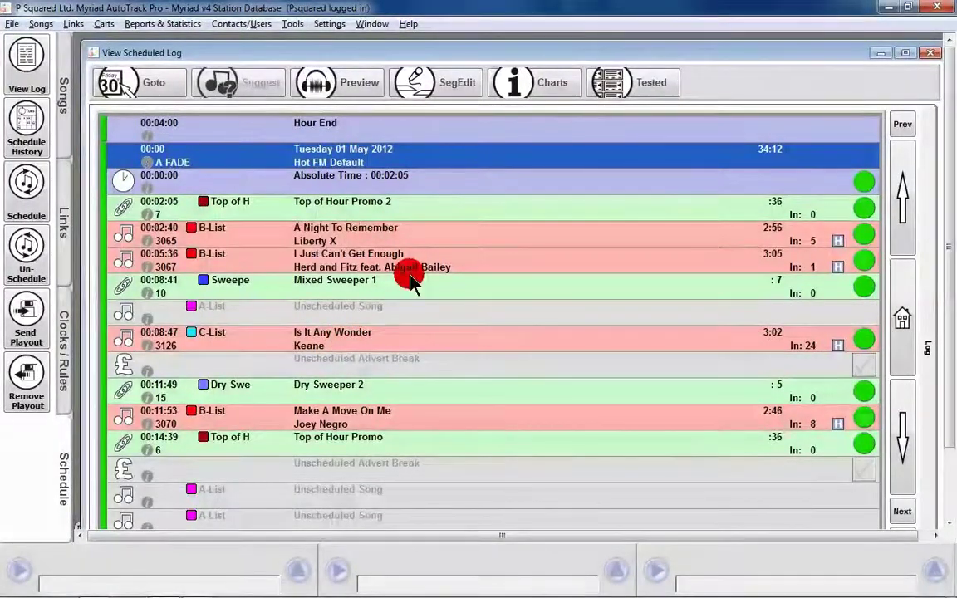
Review the 01 May 2012 scheduled log from midnight into the 02:00 hour, checking which song slots are filled, and close it
{"action": "left_click", "coordinate": [286, 236]}
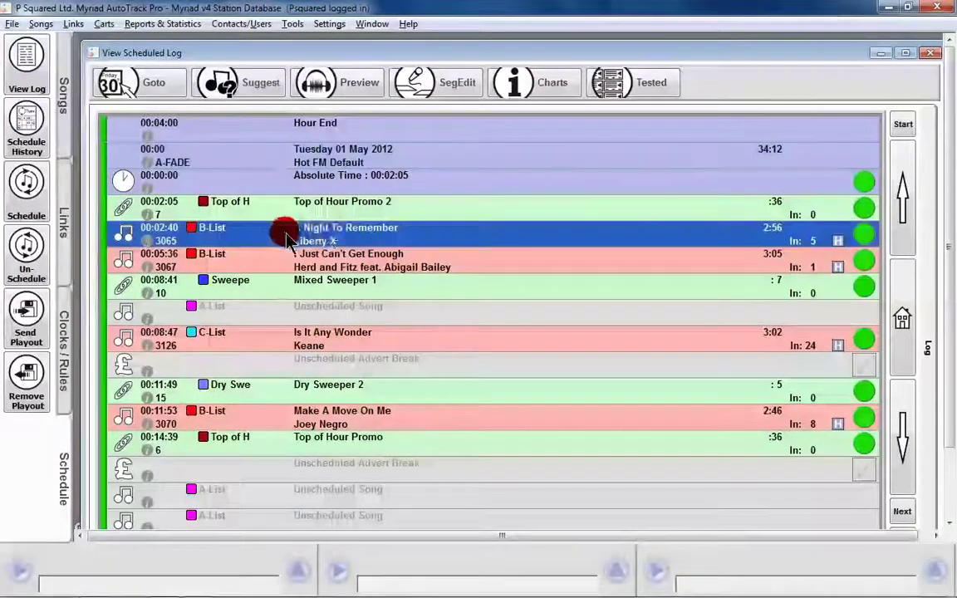
{"action": "left_click", "coordinate": [340, 266]}
{"action": "left_click_drag", "start_coordinate": [274, 316], "coordinate": [459, 329]}
{"action": "scroll", "coordinate": [459, 329], "scroll_direction": "down", "scroll_amount": 10}
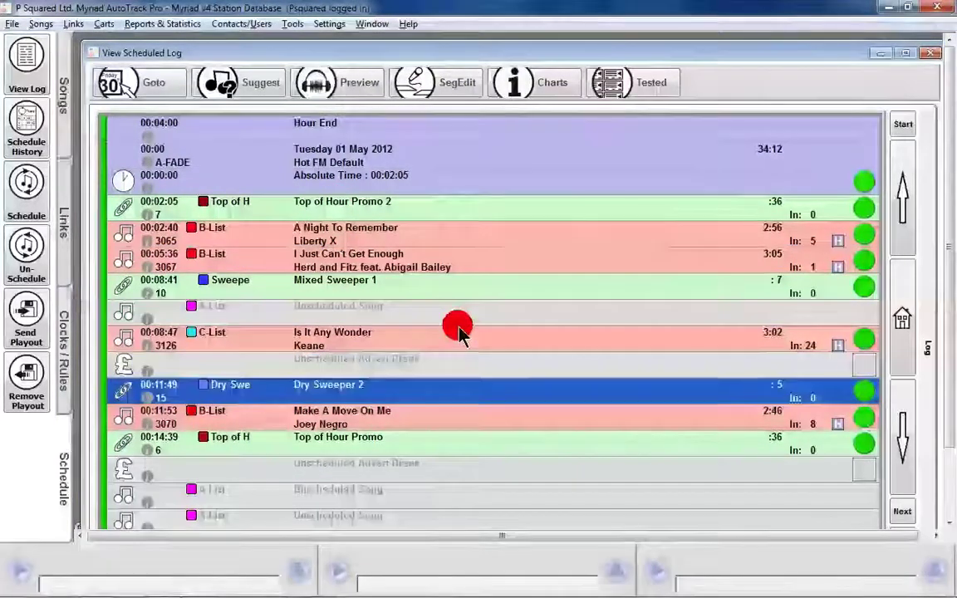
{"action": "scroll", "coordinate": [459, 330], "scroll_direction": "down", "scroll_amount": 12}
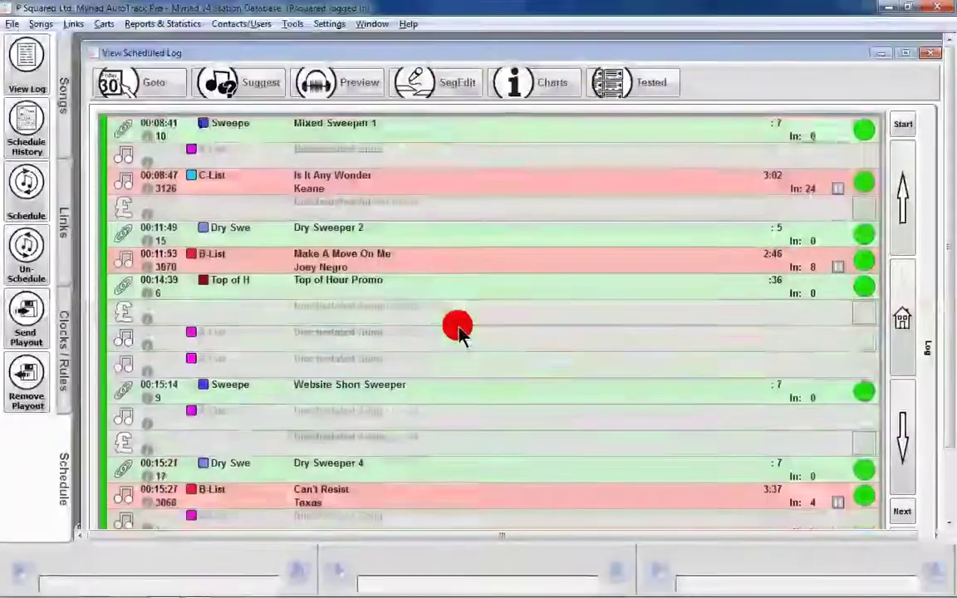
{"action": "scroll", "coordinate": [459, 330], "scroll_direction": "down", "scroll_amount": 12}
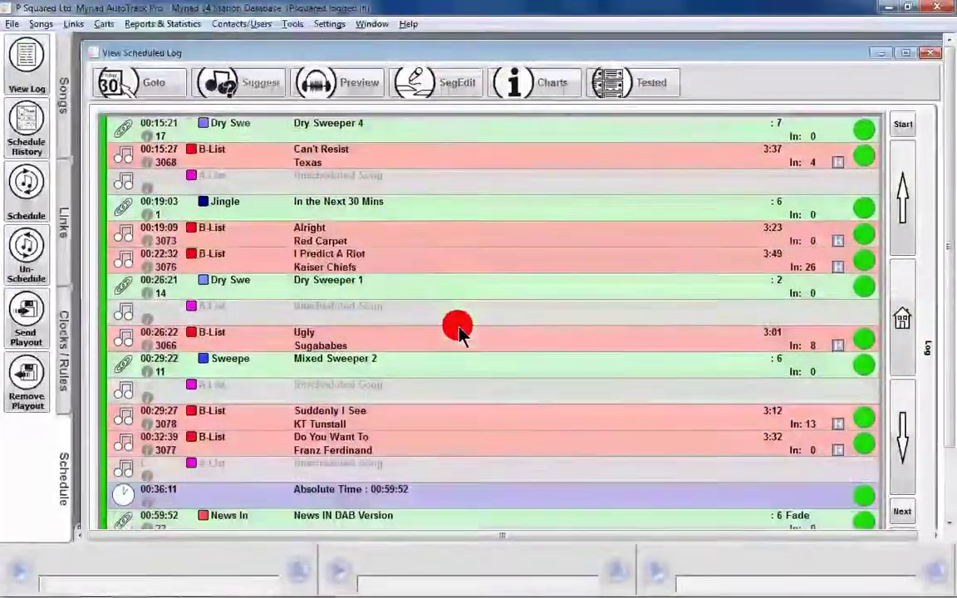
{"action": "scroll", "coordinate": [459, 330], "scroll_direction": "down", "scroll_amount": 12}
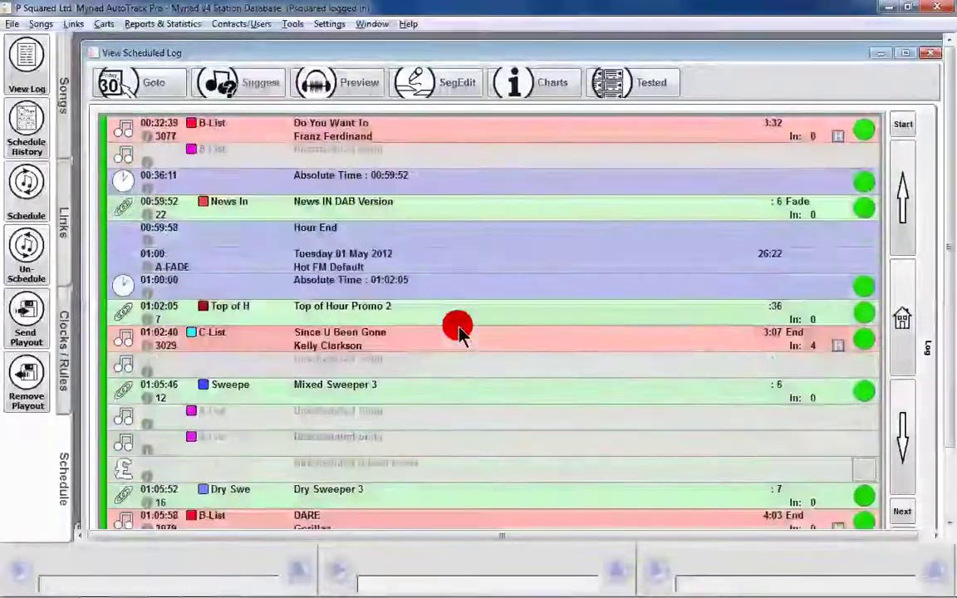
{"action": "scroll", "coordinate": [459, 329], "scroll_direction": "down", "scroll_amount": 10}
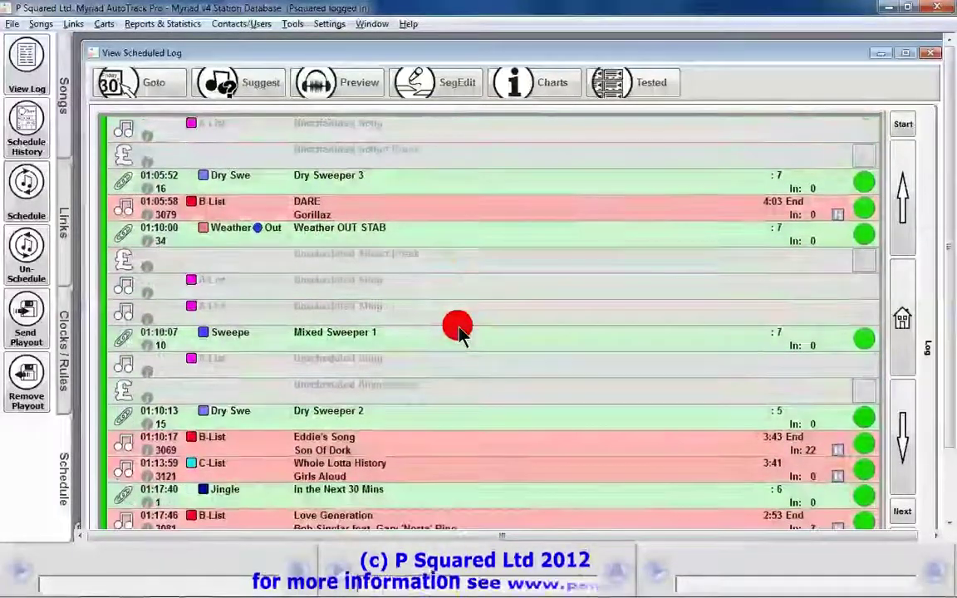
{"action": "scroll", "coordinate": [459, 330], "scroll_direction": "down", "scroll_amount": 10}
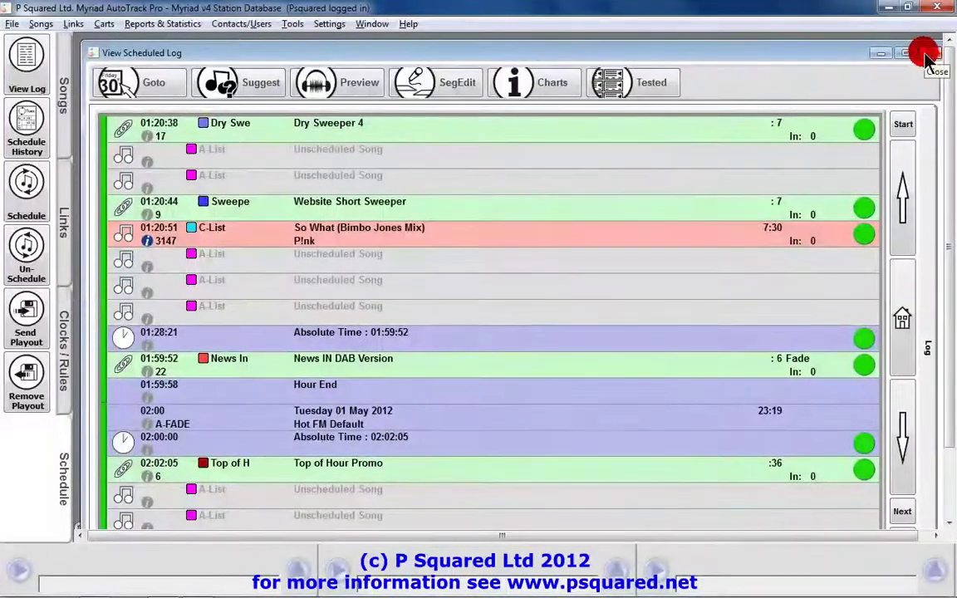
{"action": "left_click", "coordinate": [926, 55]}
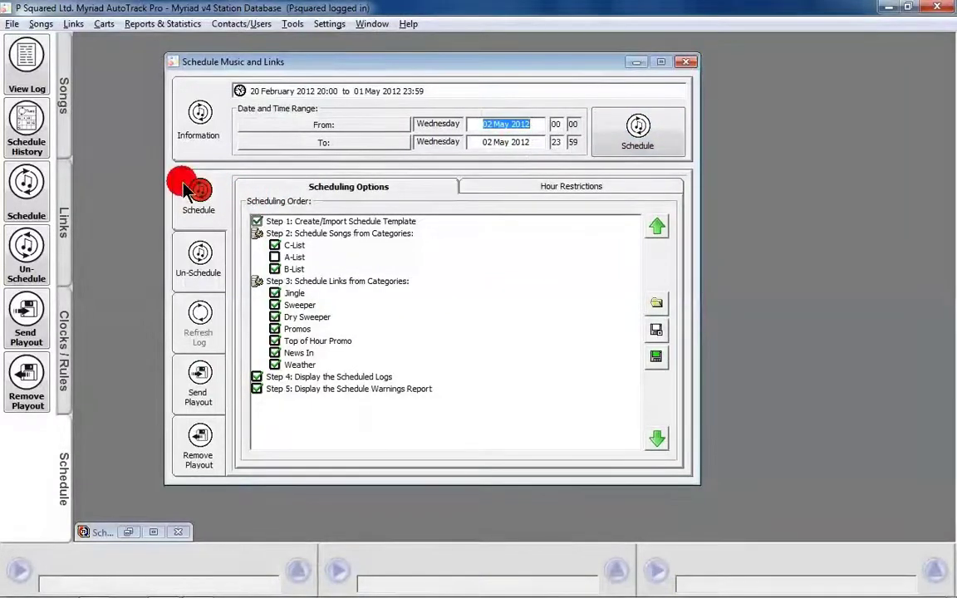
Reopen the Schedule Music and Links window and set both the start and end dates to 01 May 2012
{"action": "left_click", "coordinate": [686, 62]}
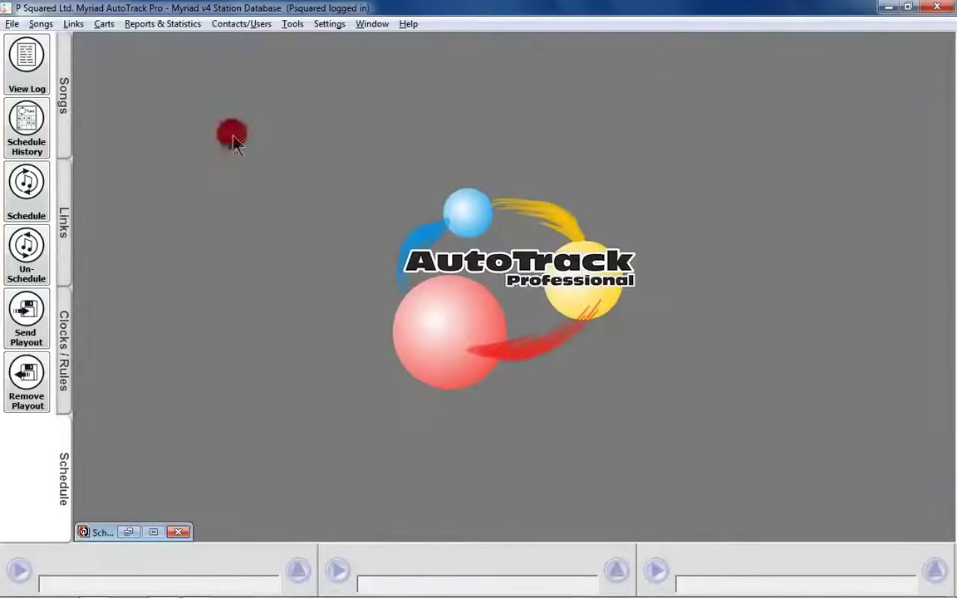
{"action": "left_click", "coordinate": [25, 184]}
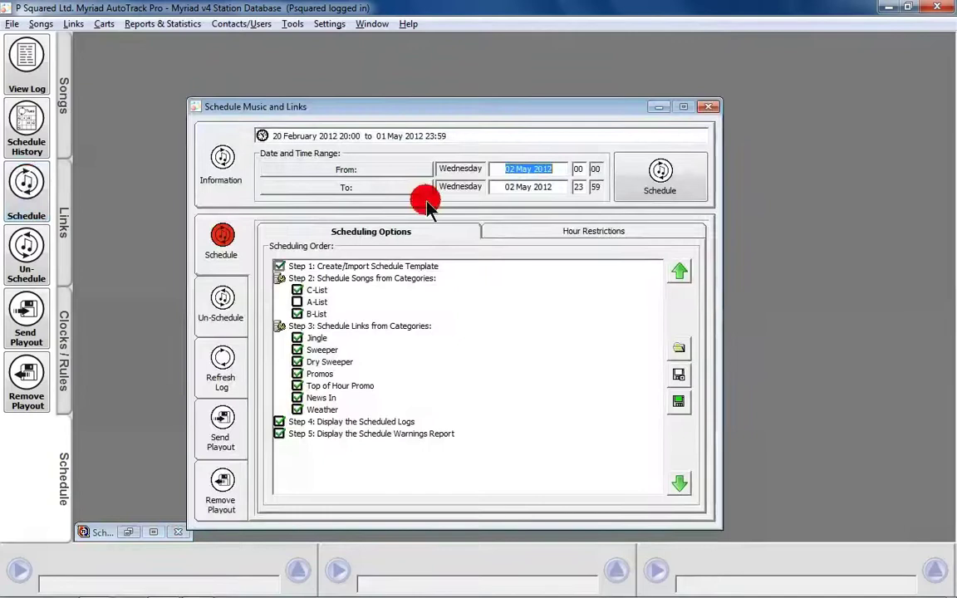
{"action": "left_click", "coordinate": [419, 173]}
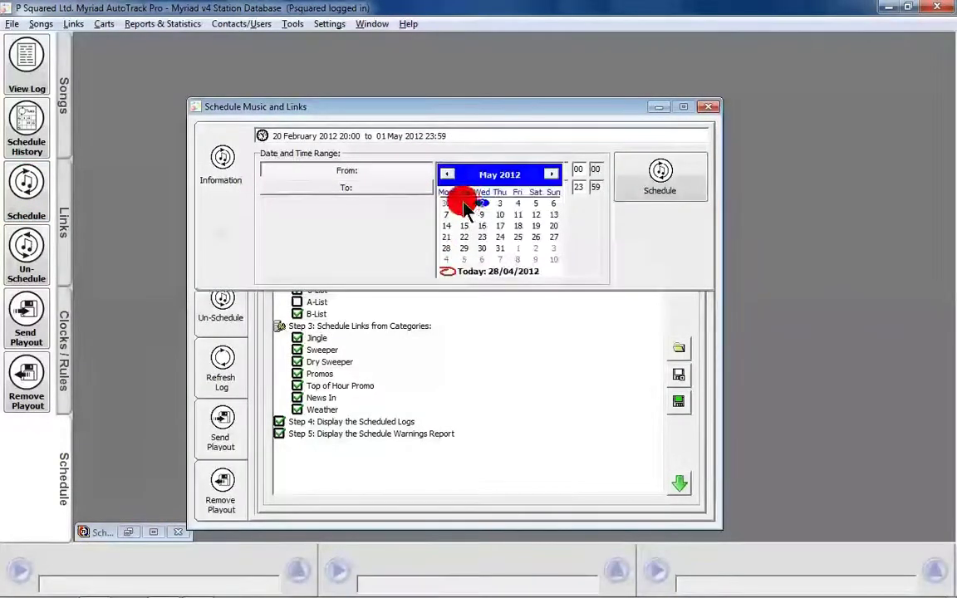
{"action": "left_click", "coordinate": [463, 206]}
{"action": "left_click", "coordinate": [384, 185]}
{"action": "left_click", "coordinate": [461, 222]}
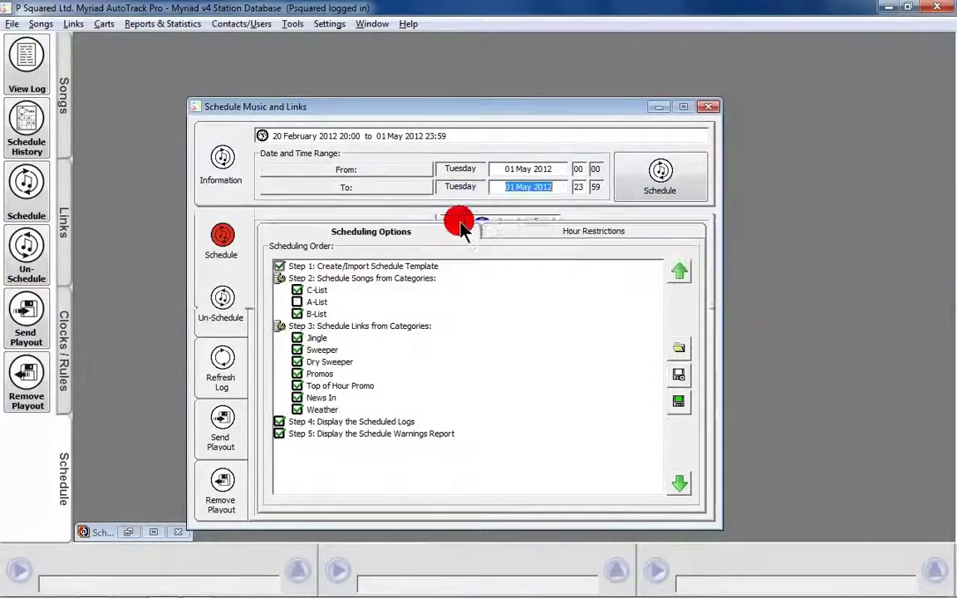
Load the "only a list" hotlist into the scheduling options
{"action": "left_click", "coordinate": [676, 349]}
{"action": "left_click", "coordinate": [399, 240]}
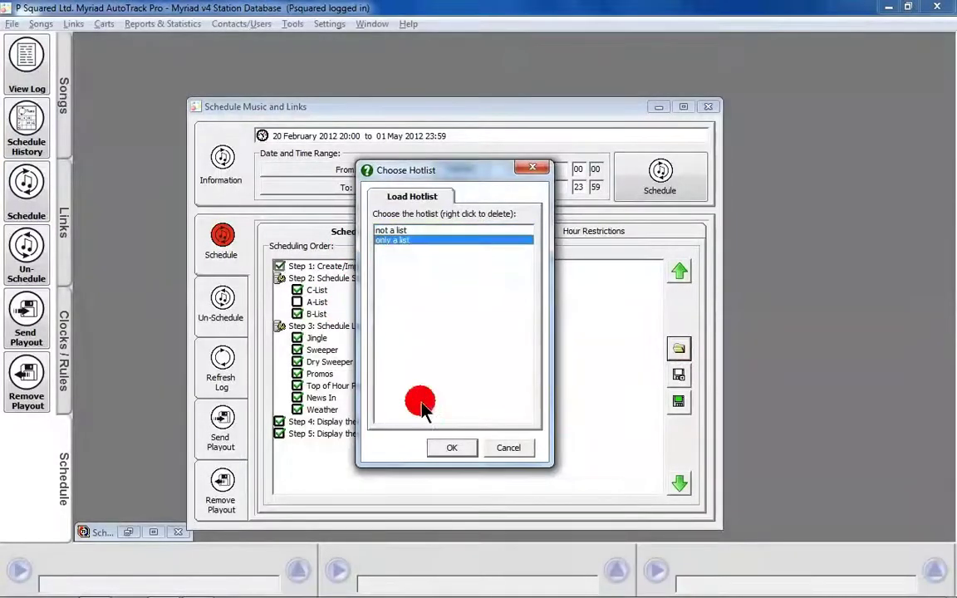
{"action": "left_click", "coordinate": [446, 447]}
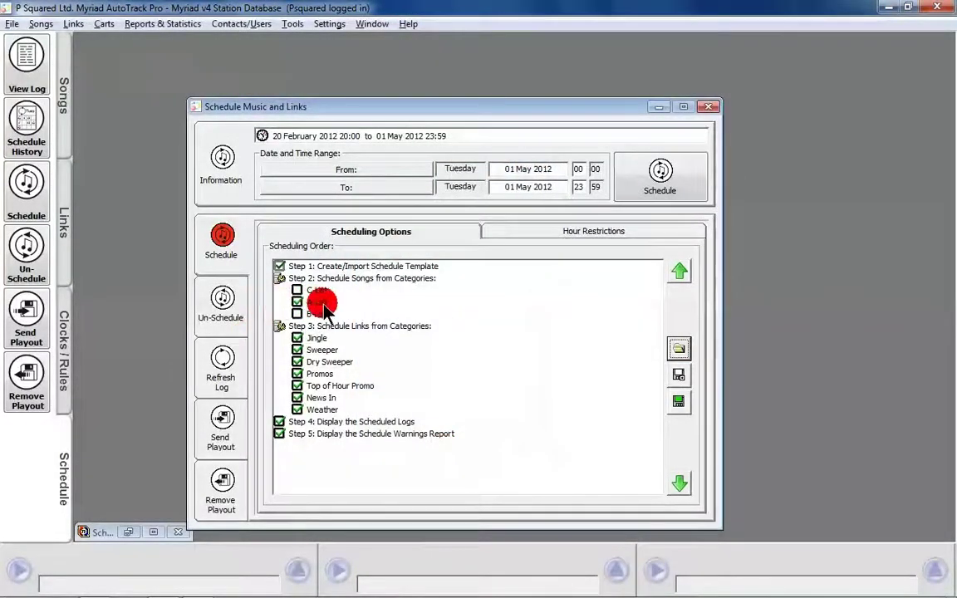
Exclude all link categories from scheduling: Jingle, Sweeper, Dry Sweeper, Promos, Top of Hour Promo, News In and Weather
{"action": "left_click", "coordinate": [283, 329]}
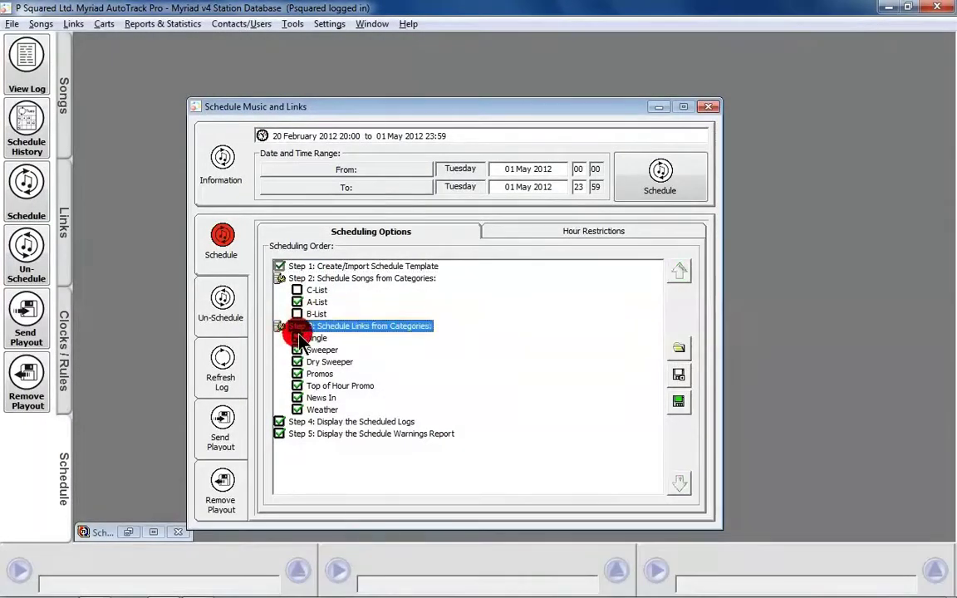
{"action": "left_click", "coordinate": [298, 338]}
{"action": "left_click", "coordinate": [297, 362]}
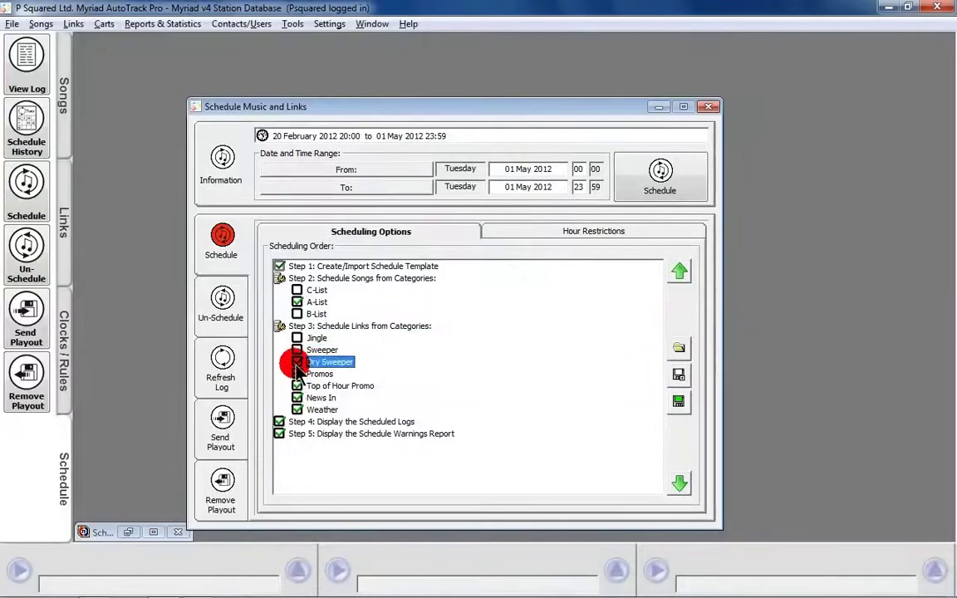
{"action": "left_click", "coordinate": [297, 373]}
{"action": "left_click", "coordinate": [297, 386]}
{"action": "left_click", "coordinate": [297, 398]}
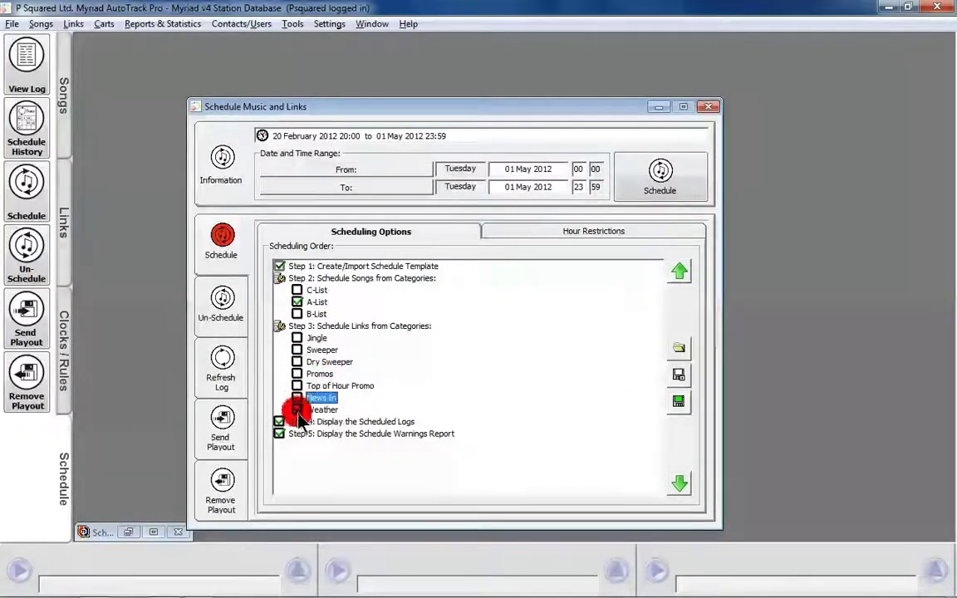
{"action": "left_click", "coordinate": [298, 410]}
{"action": "left_click", "coordinate": [300, 422]}
{"action": "left_click", "coordinate": [296, 408]}
{"action": "left_click", "coordinate": [281, 422]}
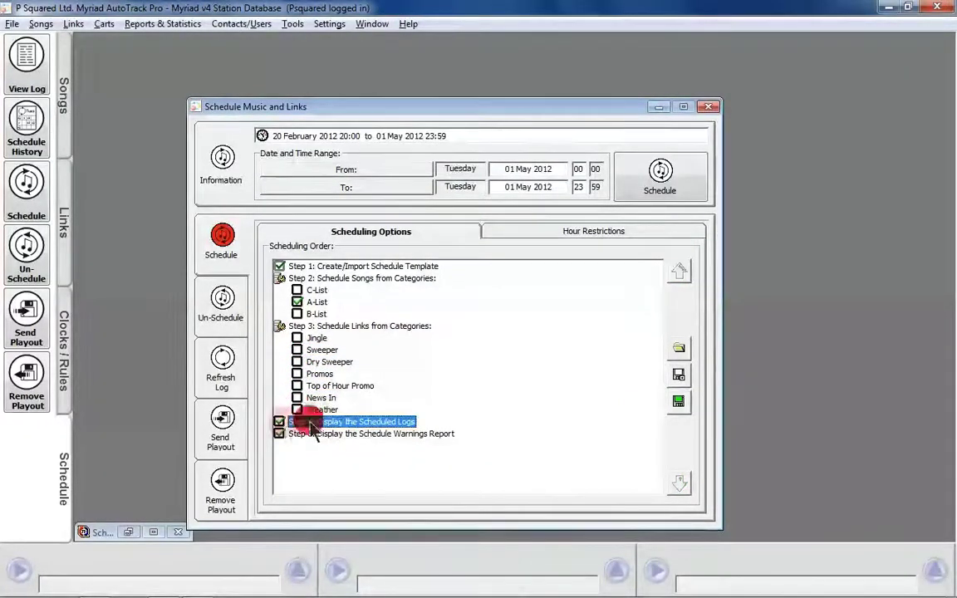
Restrict the scheduling hours so that only Tuesday's 11:00 hour is excluded
{"action": "left_click", "coordinate": [521, 233]}
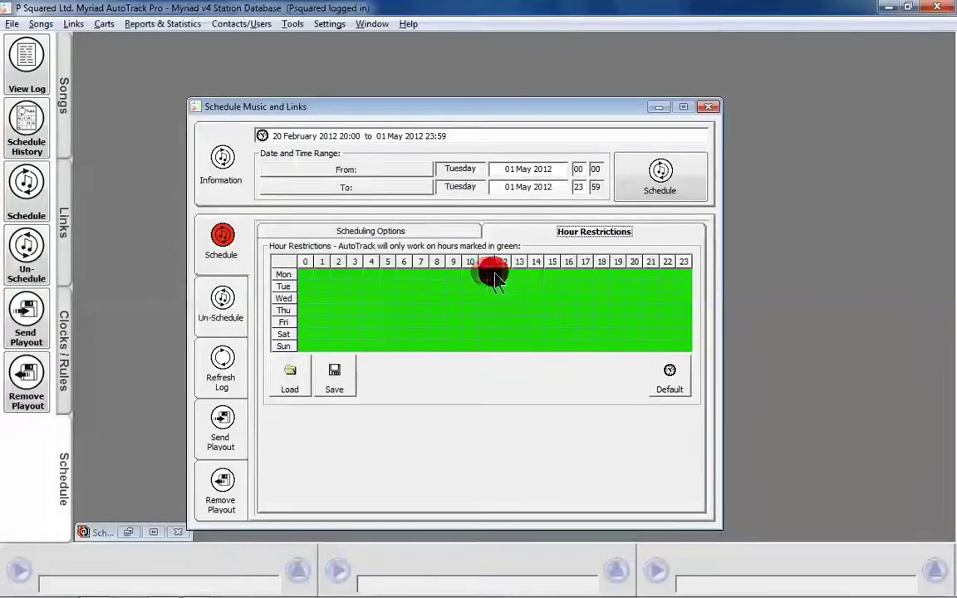
{"action": "left_click", "coordinate": [485, 275]}
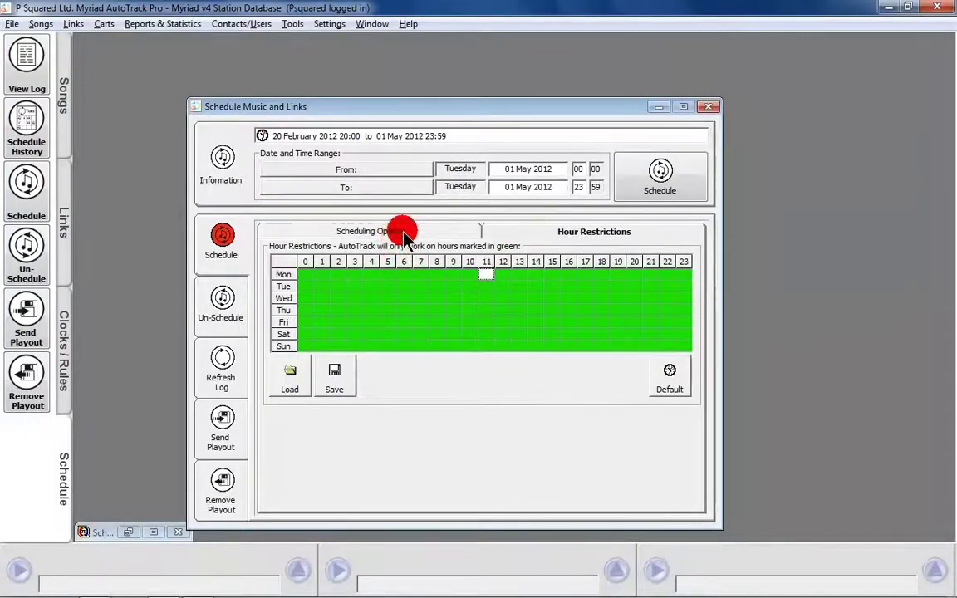
{"action": "left_click", "coordinate": [404, 234]}
{"action": "left_click", "coordinate": [508, 236]}
{"action": "left_click", "coordinate": [478, 288]}
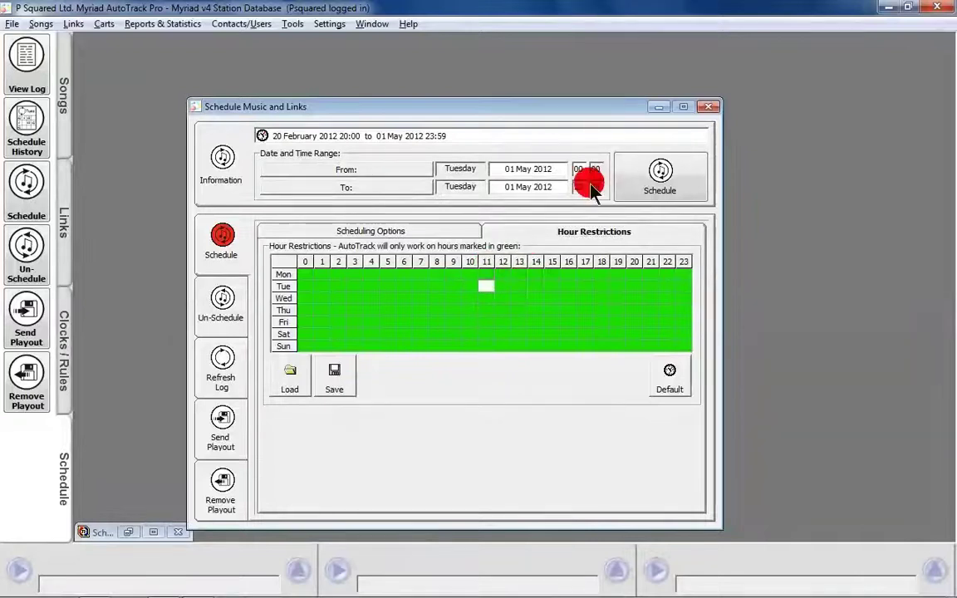
Schedule the A-List songs for 01 May 2012, then review and close the schedule warnings report
{"action": "left_click", "coordinate": [644, 175]}
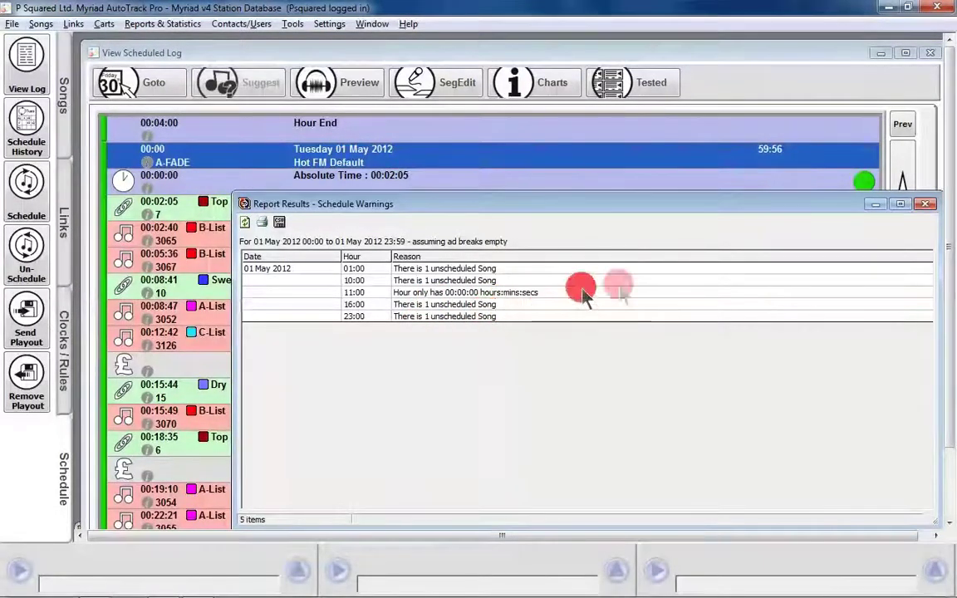
{"action": "left_click", "coordinate": [925, 205]}
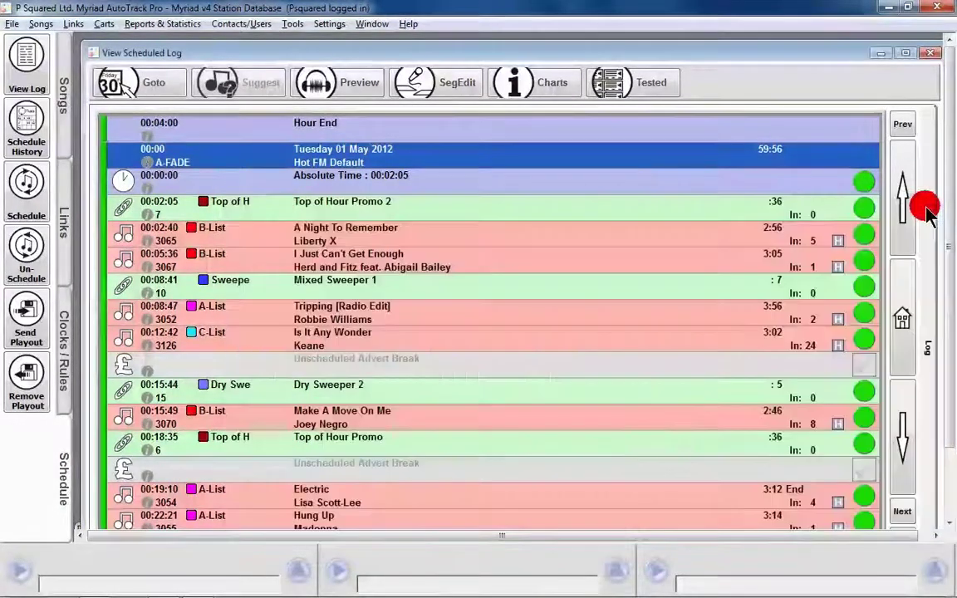
Review the first hour of the 01 May 2012 log for the added A-List songs and its end time, then close the log
{"action": "left_click", "coordinate": [415, 234]}
{"action": "left_click", "coordinate": [333, 318], "text": "ctrl"}
{"action": "left_click", "coordinate": [456, 334]}
{"action": "key", "text": "Down"}
{"action": "key", "text": "Down"}
{"action": "key", "text": "Down"}
{"action": "key", "text": "Down"}
{"action": "key", "text": "Down"}
{"action": "key", "text": "Down"}
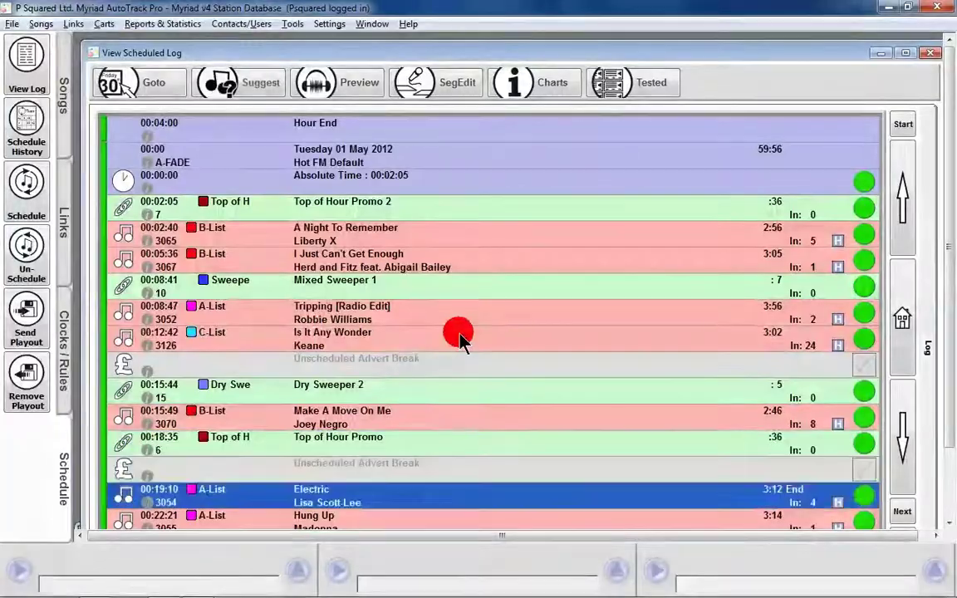
{"action": "scroll", "coordinate": [457, 337], "scroll_direction": "down", "scroll_amount": 3}
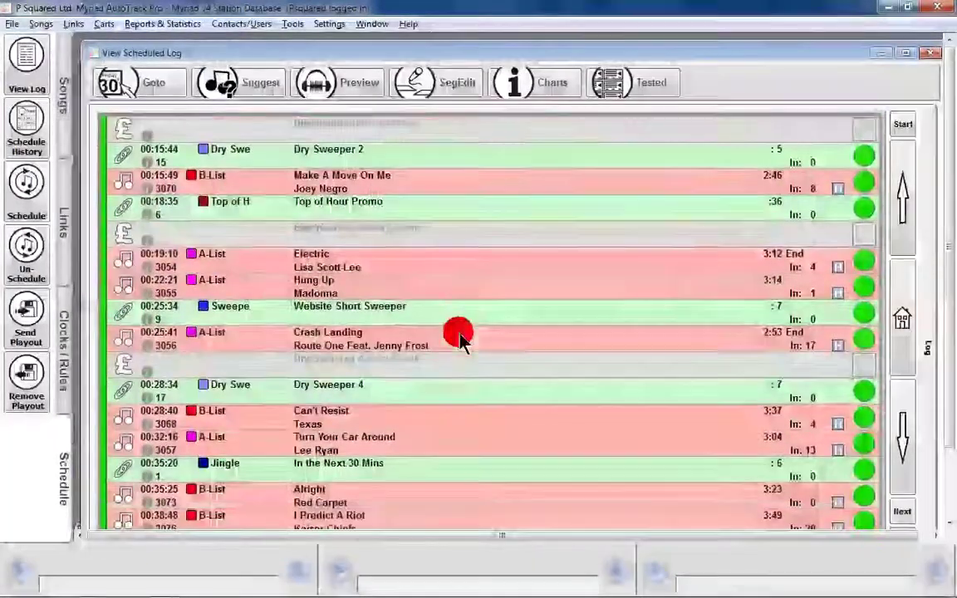
{"action": "scroll", "coordinate": [459, 337], "scroll_direction": "down", "scroll_amount": 3}
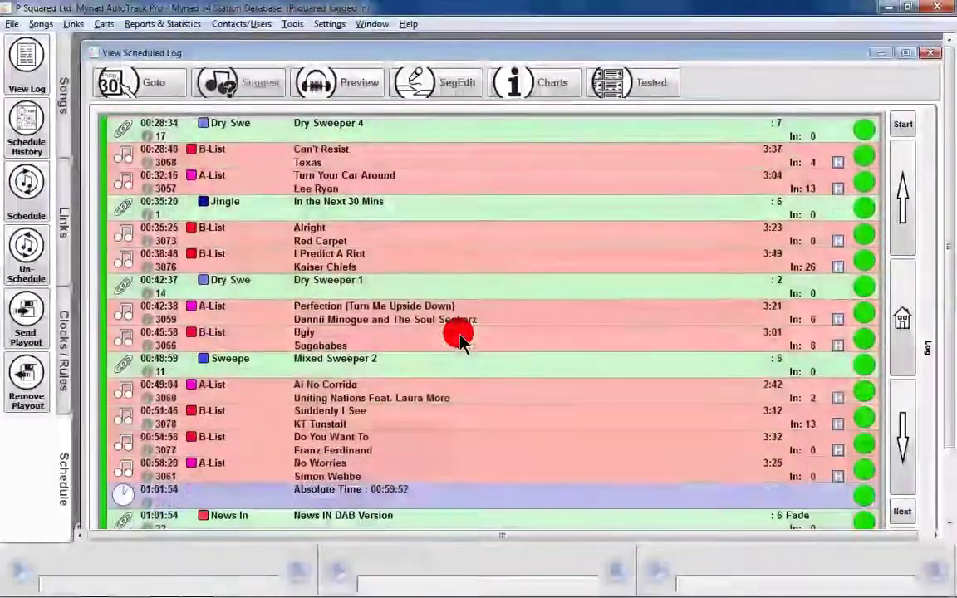
{"action": "scroll", "coordinate": [459, 336], "scroll_direction": "down", "scroll_amount": 1}
{"action": "key", "text": "Up"}
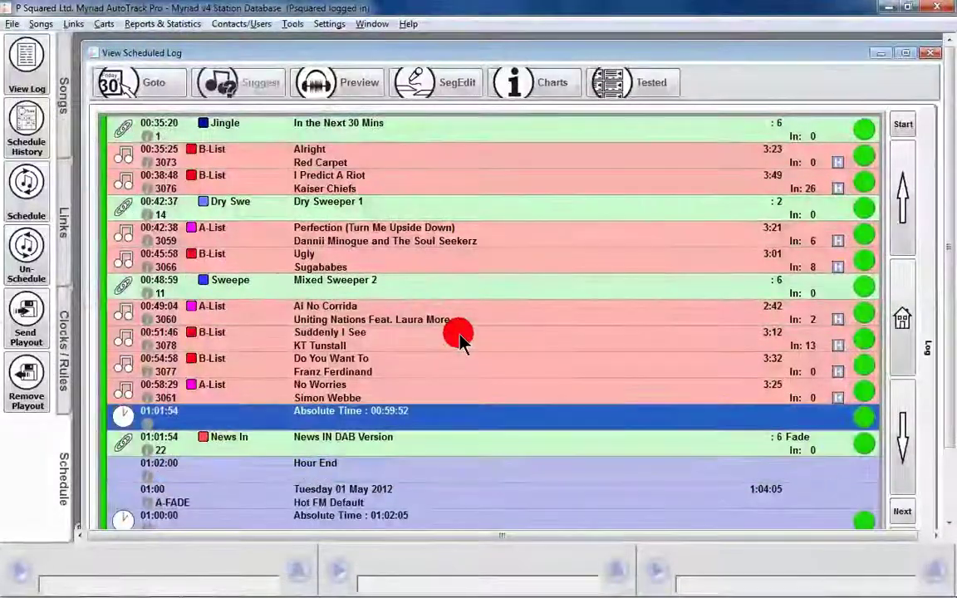
{"action": "key", "text": "Up"}
{"action": "key", "text": "Up"}
{"action": "key", "text": "Up"}
{"action": "key", "text": "Up"}
{"action": "key", "text": "Up"}
{"action": "key", "text": "Up"}
{"action": "key", "text": "Up"}
{"action": "key", "text": "Up"}
{"action": "key", "text": "Up"}
{"action": "key", "text": "Up"}
{"action": "key", "text": "Up"}
{"action": "key", "text": "Up"}
{"action": "key", "text": "Up"}
{"action": "key", "text": "Up"}
{"action": "key", "text": "Down"}
{"action": "key", "text": "Down"}
{"action": "key", "text": "Down"}
{"action": "key", "text": "Down"}
{"action": "key", "text": "Down"}
{"action": "key", "text": "Down"}
{"action": "key", "text": "Down"}
{"action": "key", "text": "Down"}
{"action": "key", "text": "Down"}
{"action": "key", "text": "Down"}
{"action": "key", "text": "Down"}
{"action": "key", "text": "Down"}
{"action": "key", "text": "Down"}
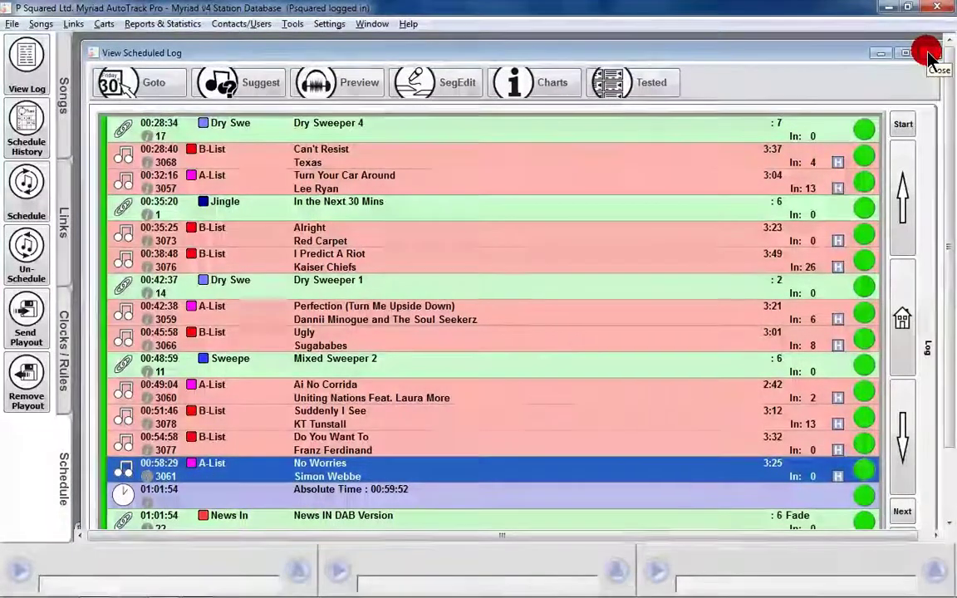
{"action": "left_click", "coordinate": [928, 55]}
In the un-scheduling options, exclude the A-List and B-List songs and the removal of the schedule template
{"action": "left_click", "coordinate": [553, 151]}
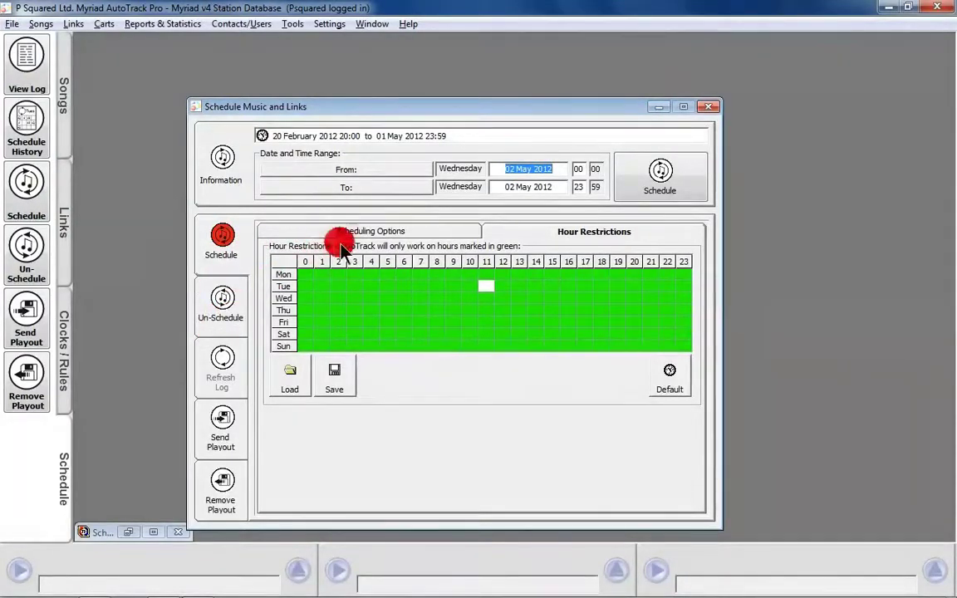
{"action": "left_click", "coordinate": [214, 300]}
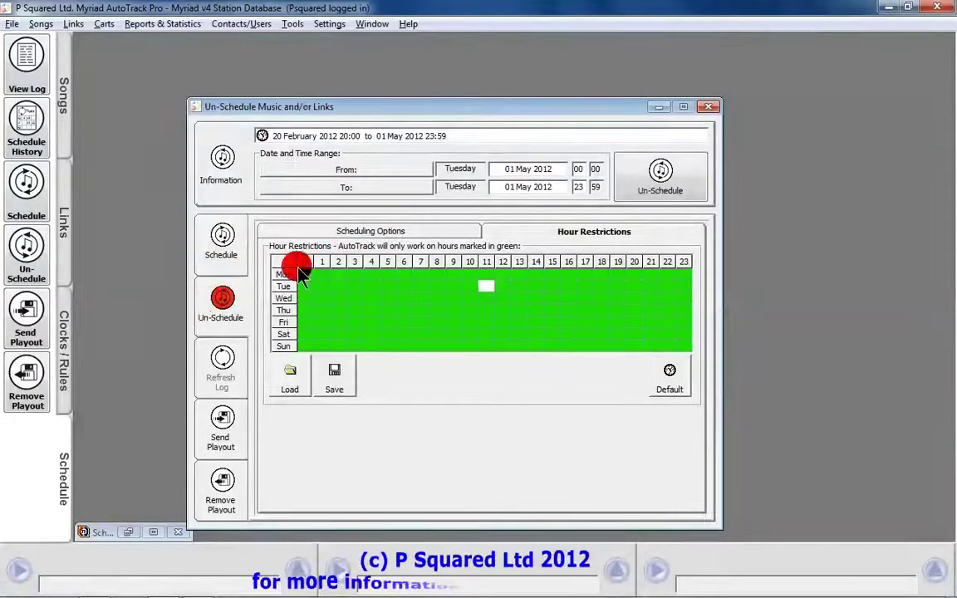
{"action": "left_click", "coordinate": [352, 232]}
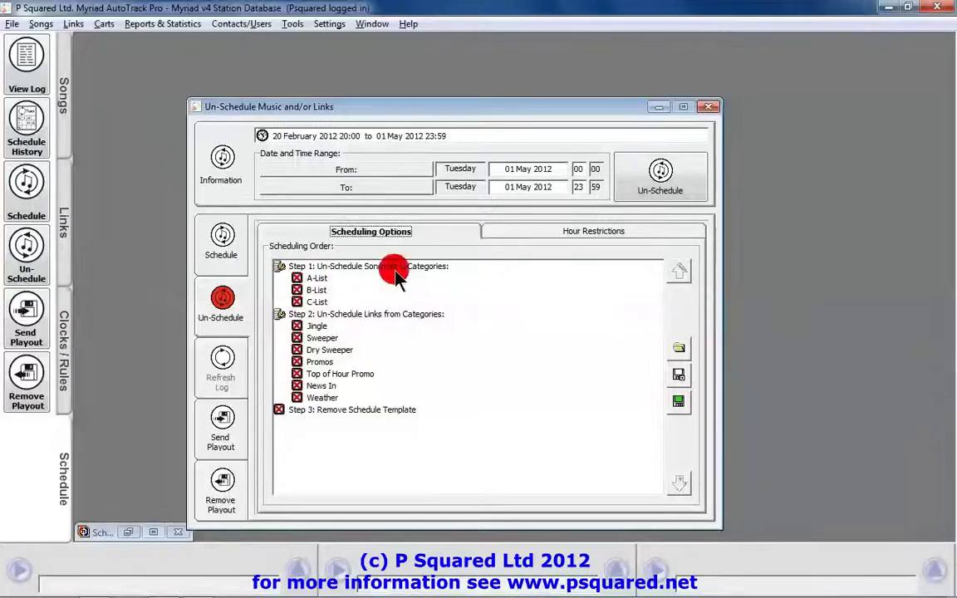
{"action": "left_click", "coordinate": [297, 279]}
{"action": "left_click", "coordinate": [297, 279]}
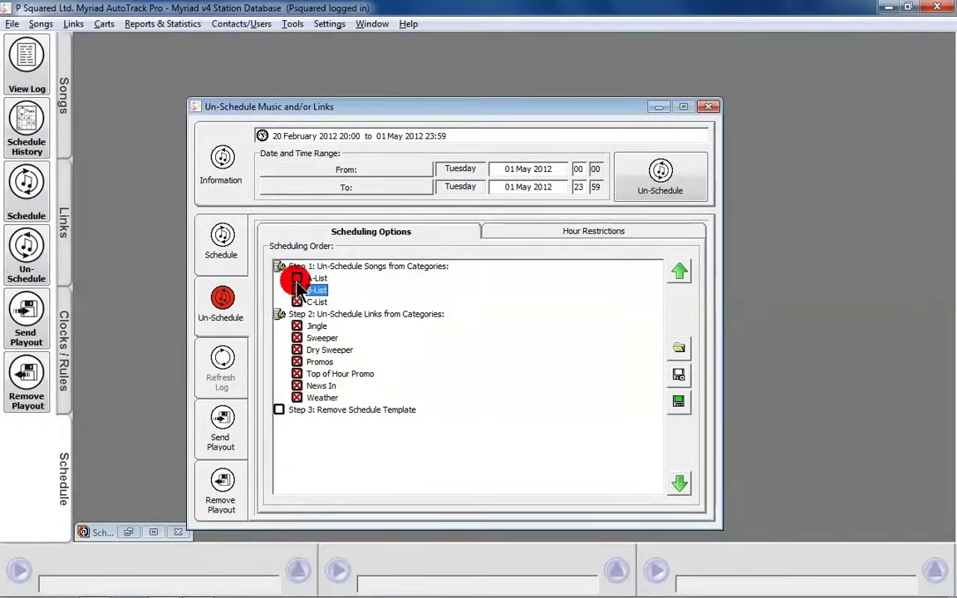
{"action": "left_click", "coordinate": [297, 291]}
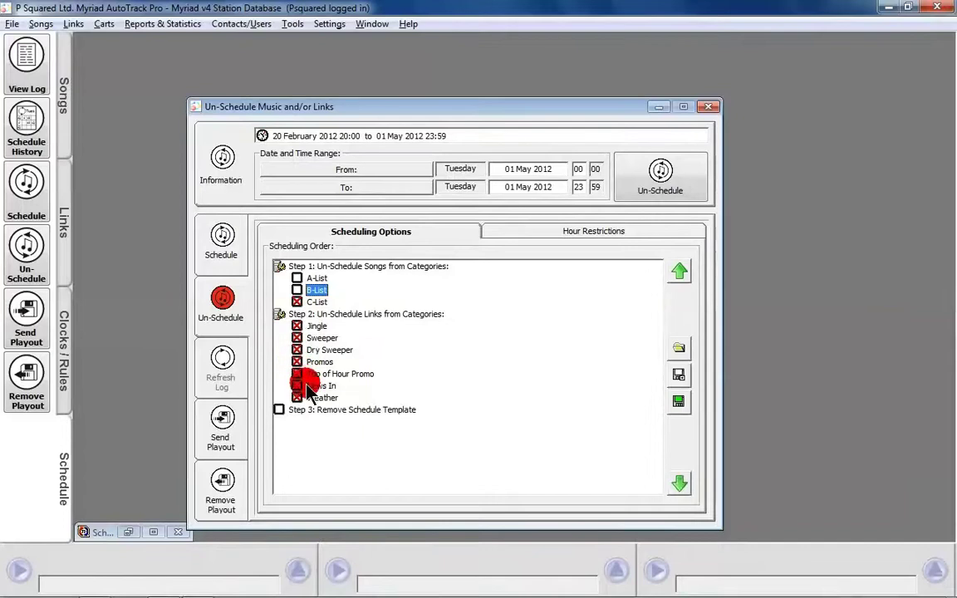
{"action": "left_click", "coordinate": [297, 362]}
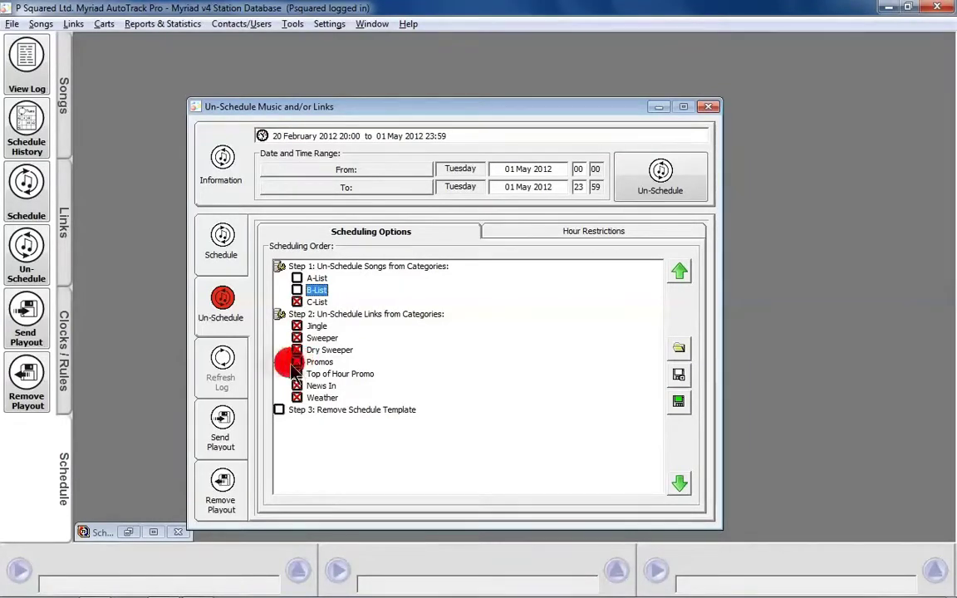
View the options for refreshing the music and links information in the log
{"action": "left_click", "coordinate": [222, 365]}
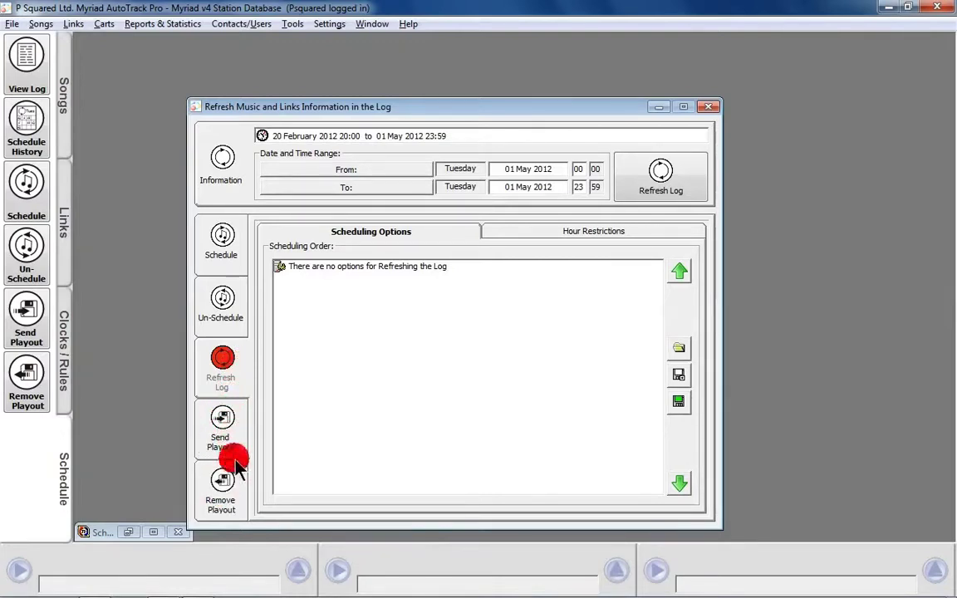
View the options for sending the log to playout and removing it from playout, then return to the log refresh options
{"action": "left_click", "coordinate": [222, 420]}
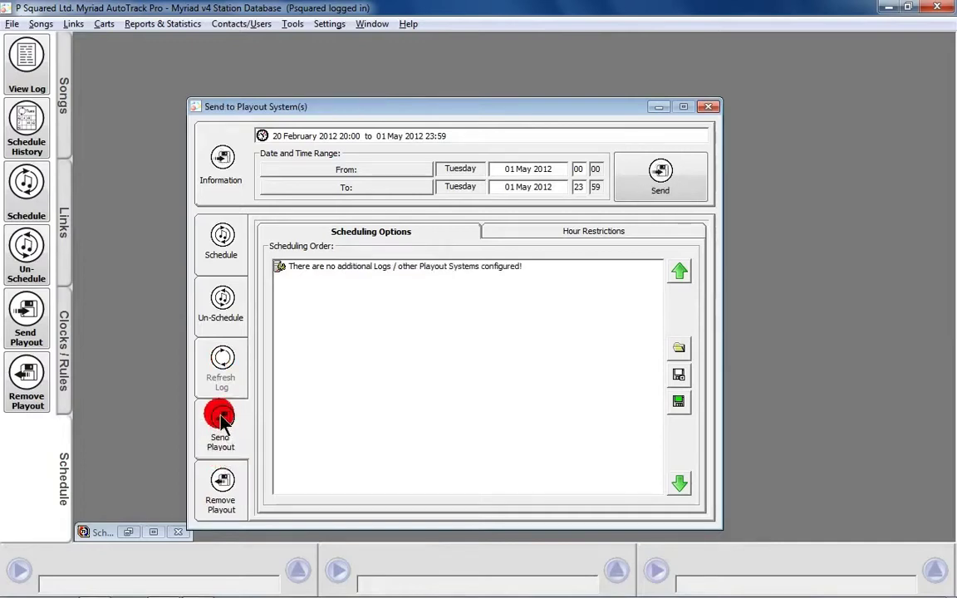
{"action": "left_click", "coordinate": [221, 479]}
{"action": "left_click", "coordinate": [222, 419]}
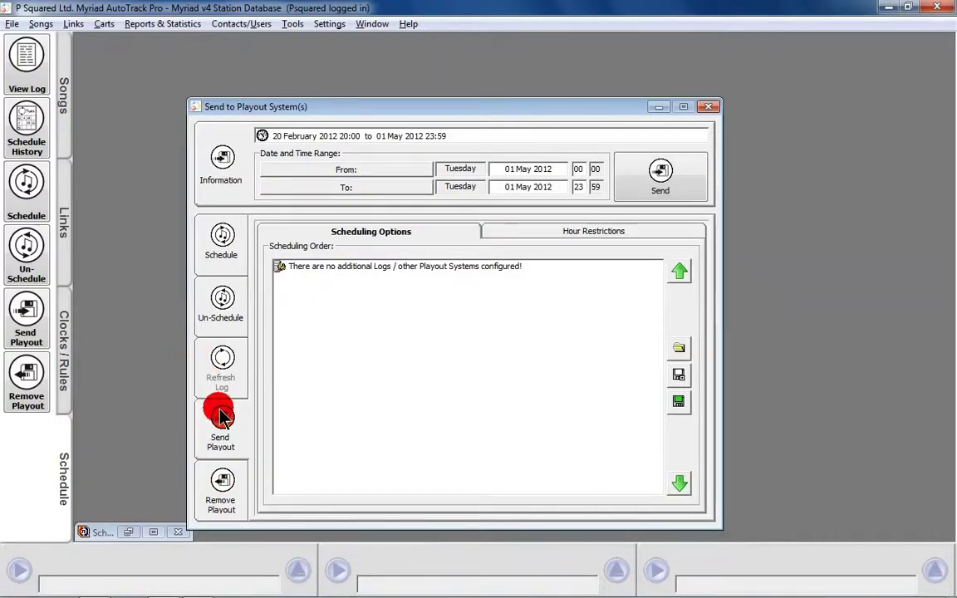
{"action": "left_click", "coordinate": [226, 356]}
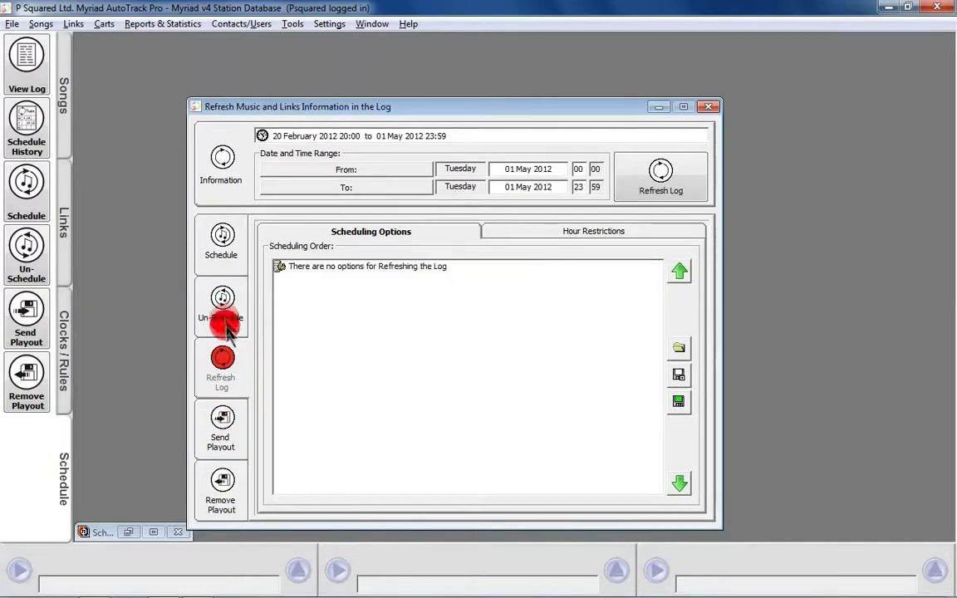
In the un-scheduling options, put C-List first in the song category order and include the C-List, A-List and B-List songs
{"action": "left_click", "coordinate": [224, 309]}
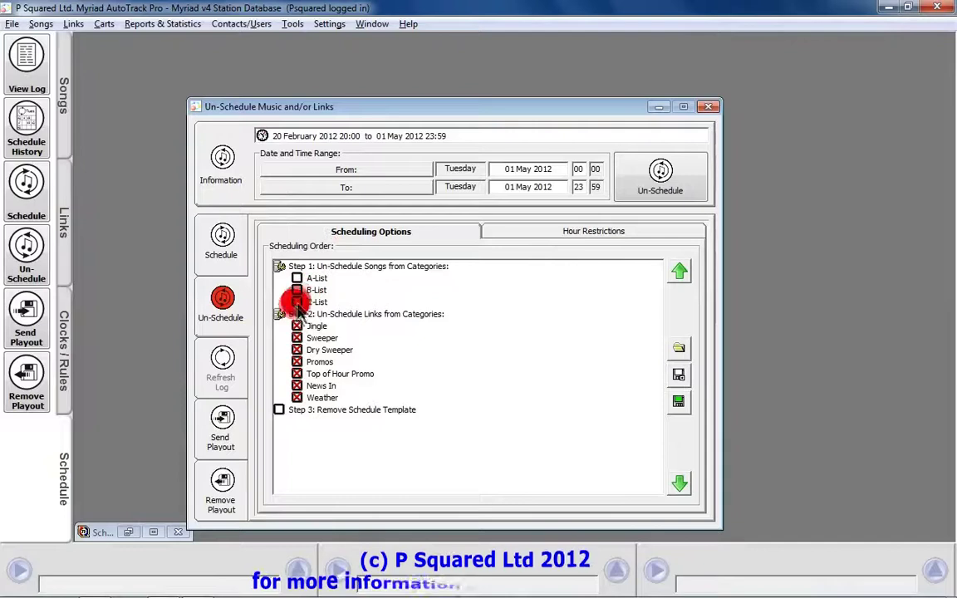
{"action": "left_click", "coordinate": [297, 301]}
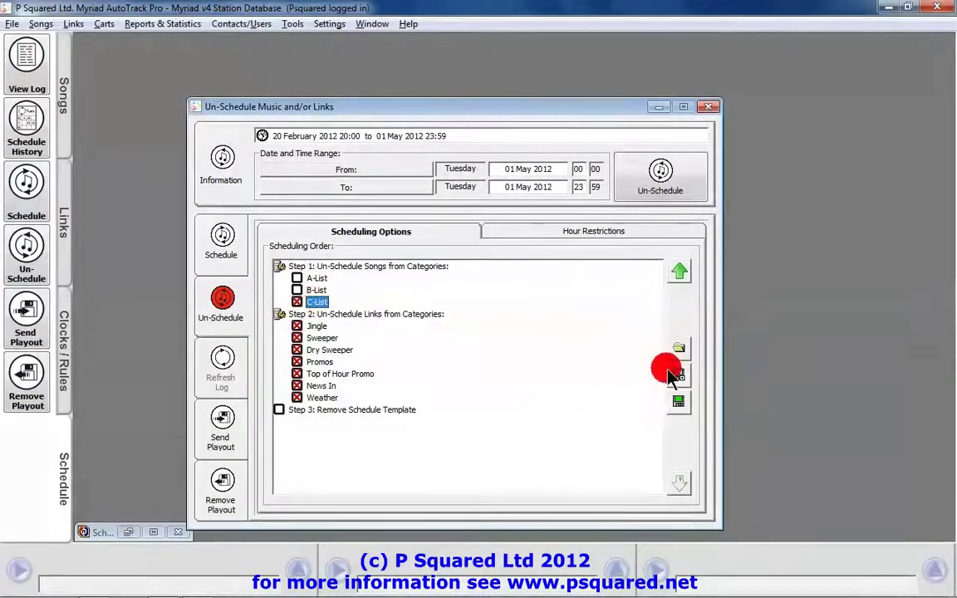
{"action": "left_click", "coordinate": [680, 272]}
{"action": "left_click", "coordinate": [681, 274]}
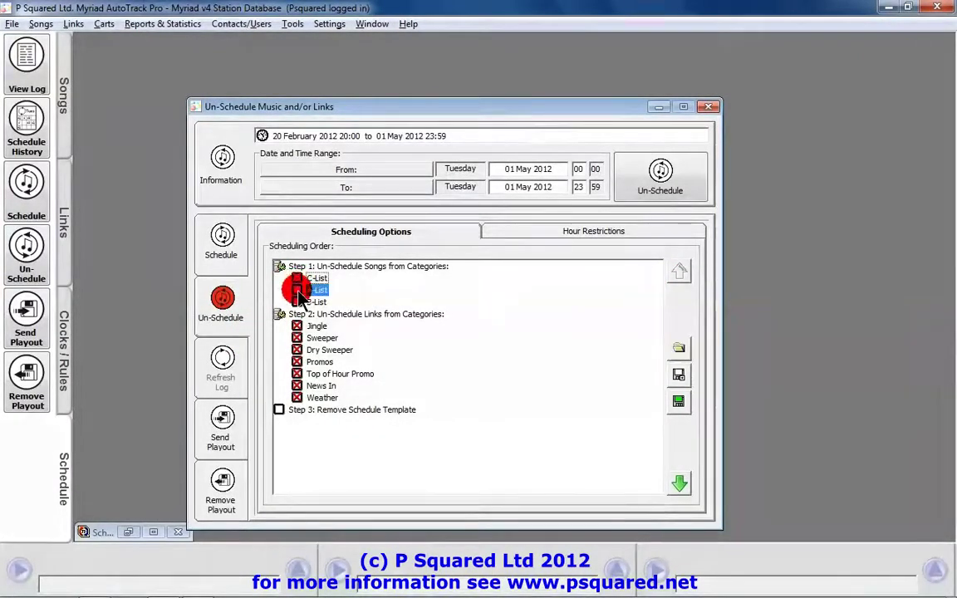
{"action": "key", "text": "Down"}
{"action": "left_click", "coordinate": [677, 178]}
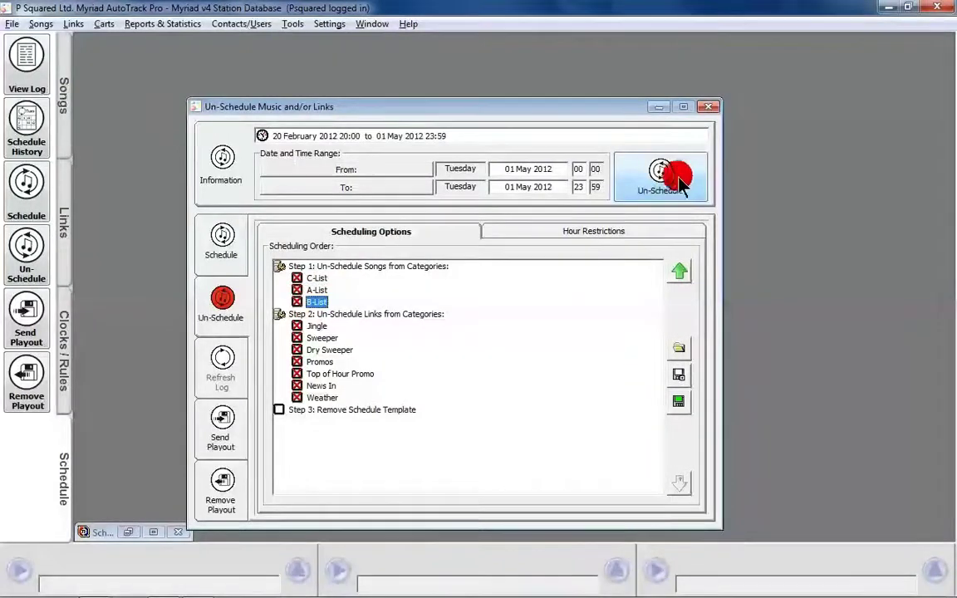
Limit the un-scheduling to the A-List songs by excluding C-List, B-List and every link category from Jingle to Weather
{"action": "left_click", "coordinate": [296, 291]}
{"action": "left_click", "coordinate": [296, 279]}
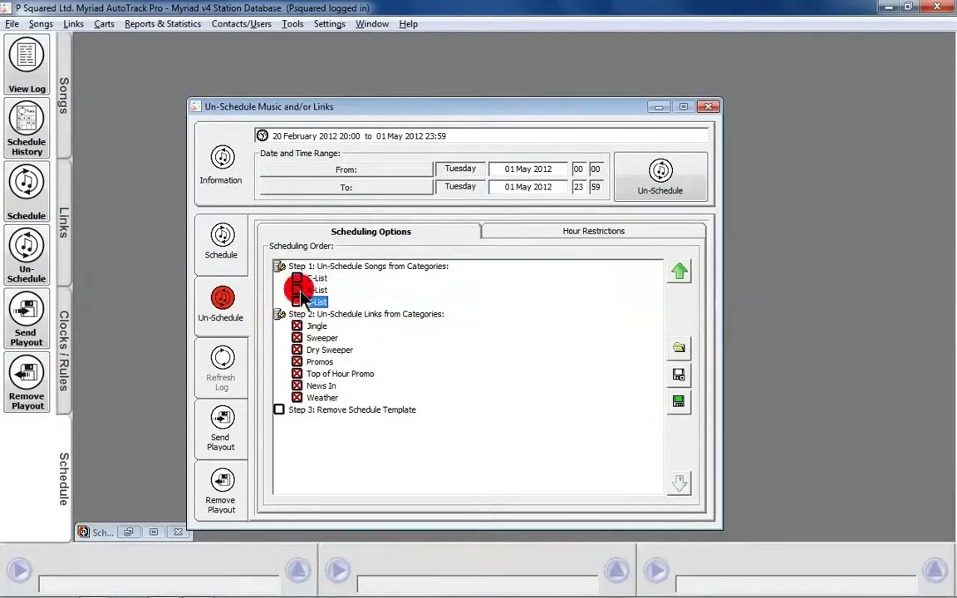
{"action": "left_click", "coordinate": [297, 326]}
{"action": "left_click", "coordinate": [296, 338]}
{"action": "left_click", "coordinate": [296, 350]}
{"action": "left_click", "coordinate": [296, 362]}
{"action": "left_click", "coordinate": [296, 374]}
{"action": "left_click", "coordinate": [297, 385]}
{"action": "left_click", "coordinate": [296, 398]}
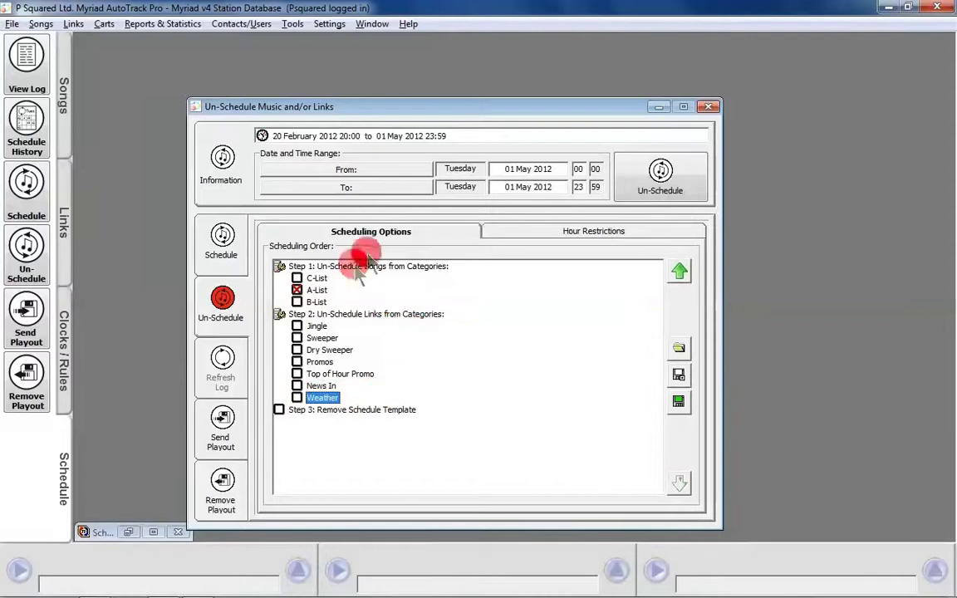
{"action": "left_click", "coordinate": [313, 301]}
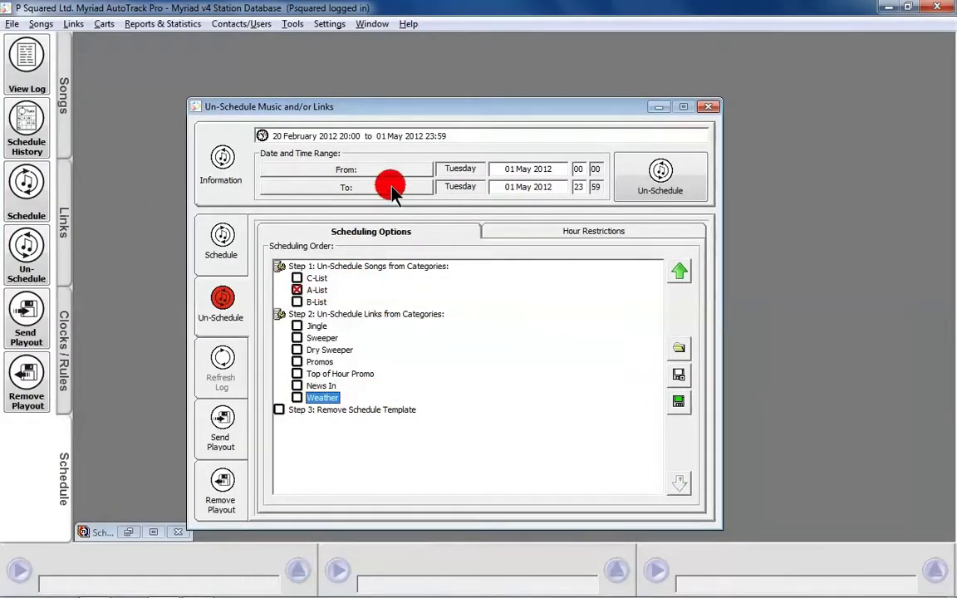
Restrict the un-scheduling to Tuesday hours 7 to 10 by clearing all other hours of the week
{"action": "left_click", "coordinate": [495, 230]}
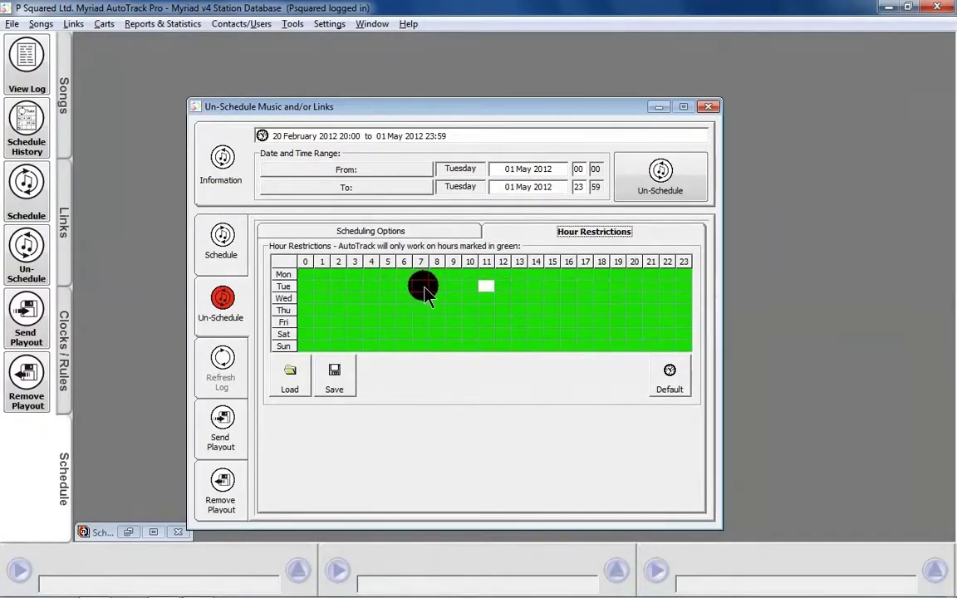
{"action": "left_click_drag", "start_coordinate": [422, 290], "coordinate": [467, 291]}
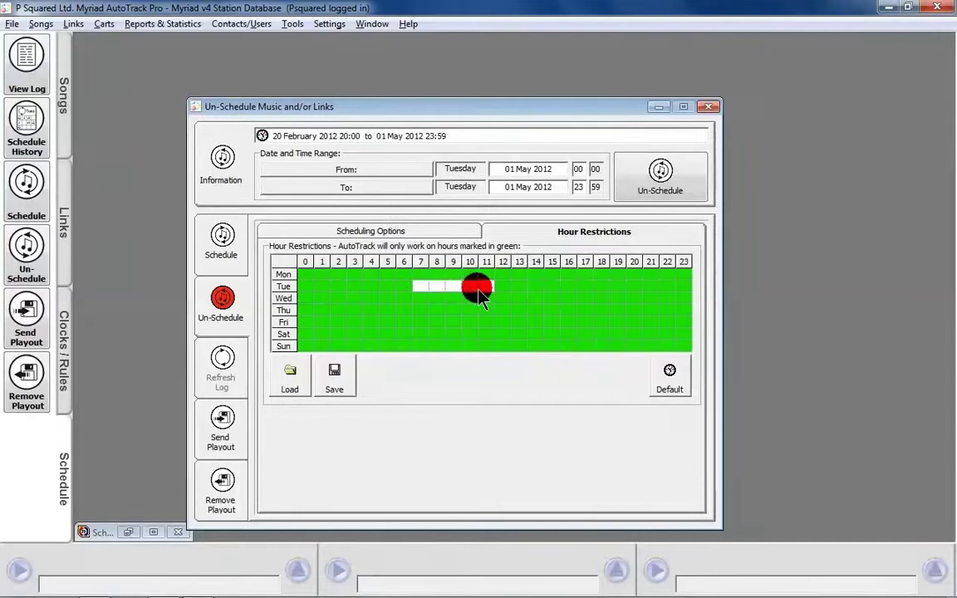
{"action": "left_click", "coordinate": [278, 260]}
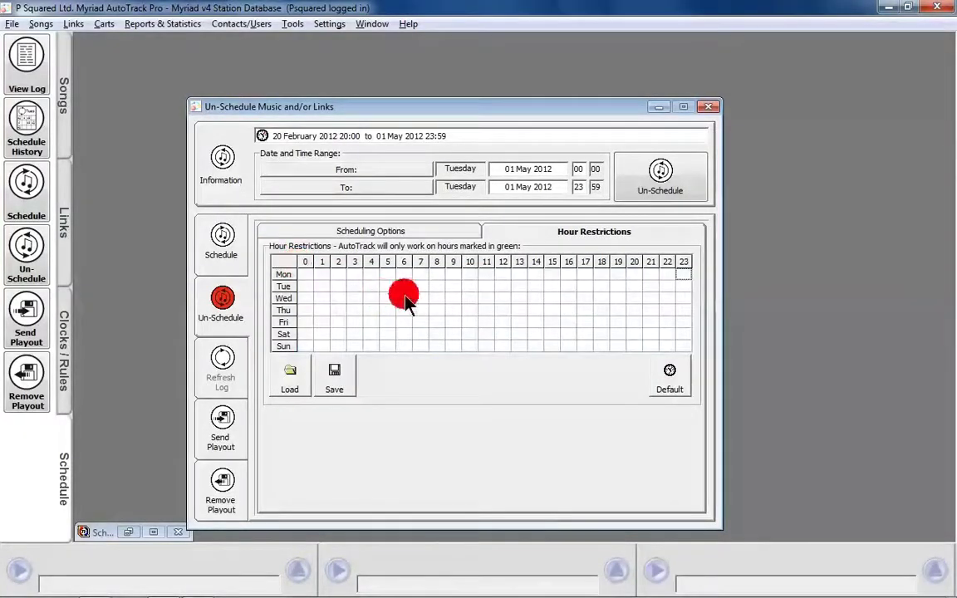
{"action": "left_click_drag", "start_coordinate": [421, 287], "coordinate": [448, 290]}
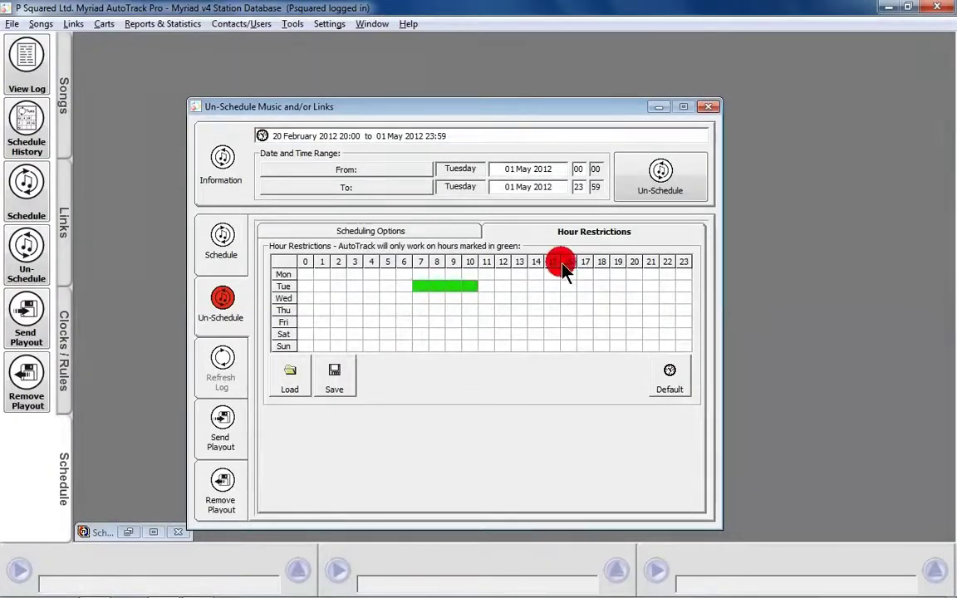
Un-schedule the A-List songs for 01 May 2012, then check the 07:00 hour of the log and close it
{"action": "left_click", "coordinate": [672, 176]}
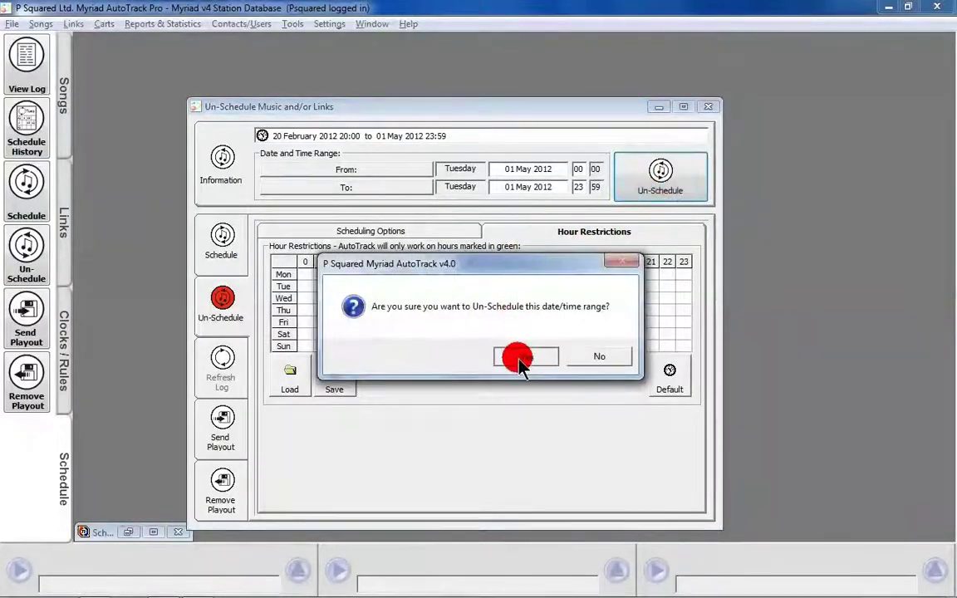
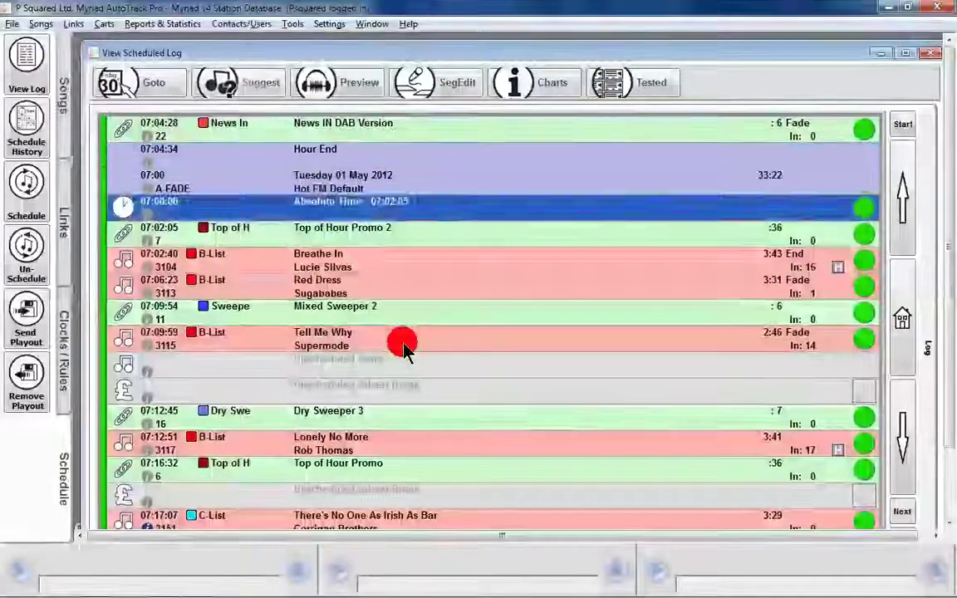
{"action": "left_click", "coordinate": [405, 349]}
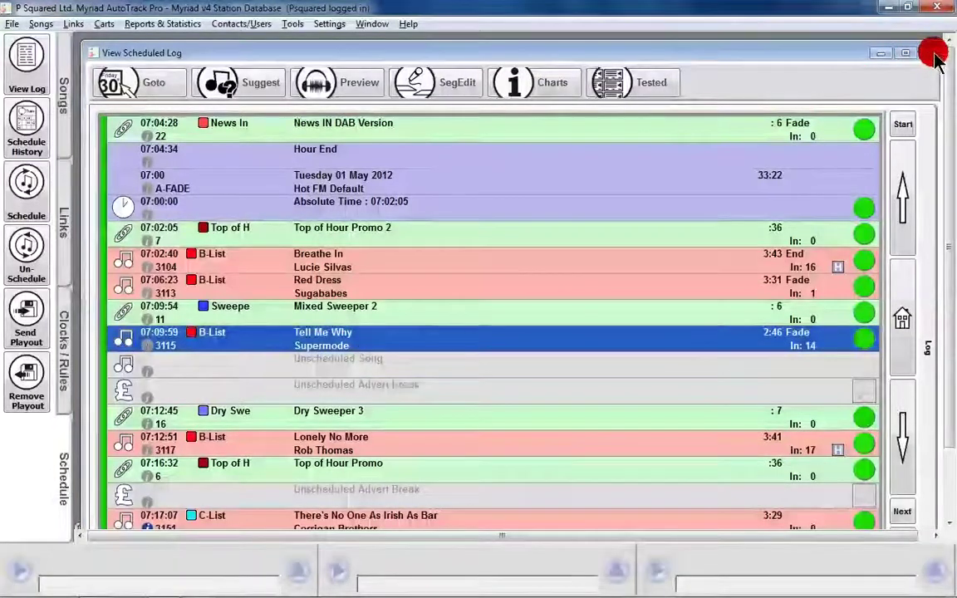
{"action": "left_click", "coordinate": [931, 55]}
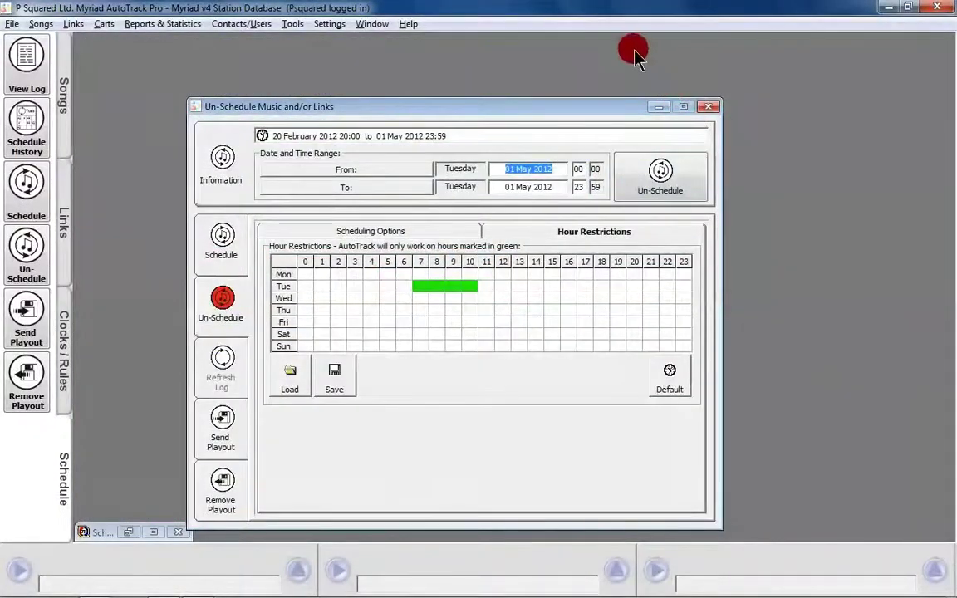
Review the scheduling options and the hour restrictions for scheduling music and links
{"action": "left_click", "coordinate": [230, 254]}
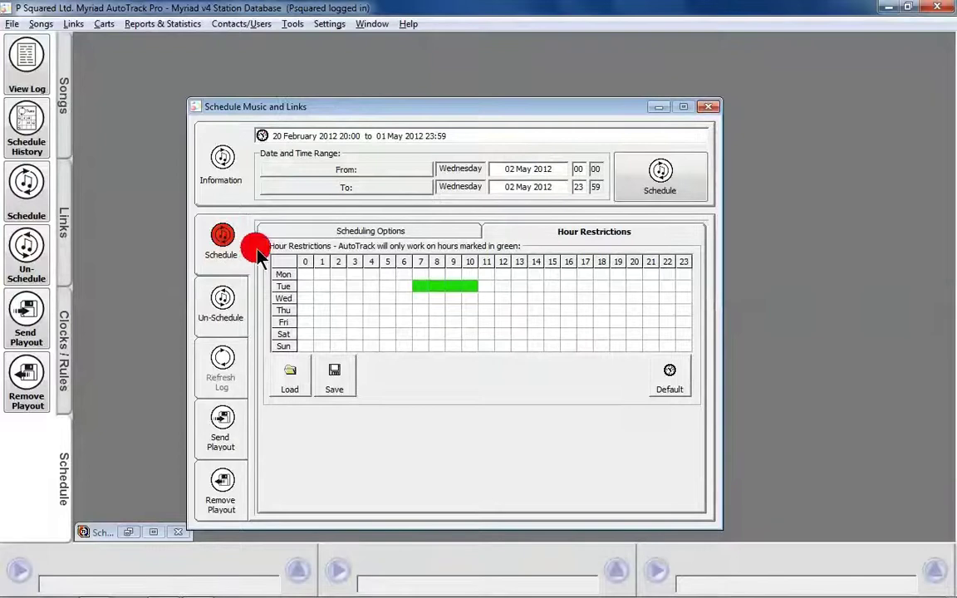
{"action": "left_click", "coordinate": [326, 231]}
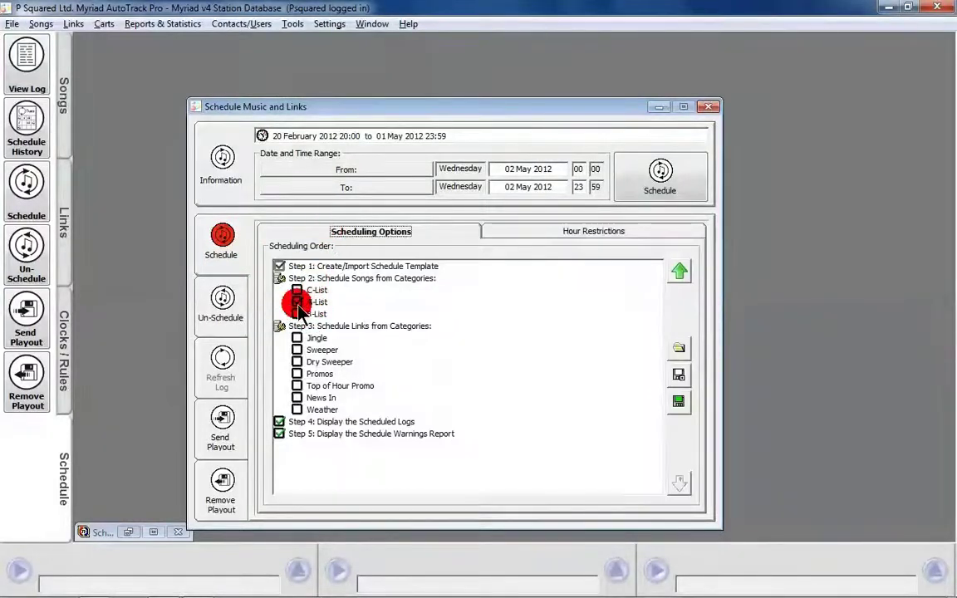
{"action": "left_click", "coordinate": [539, 234]}
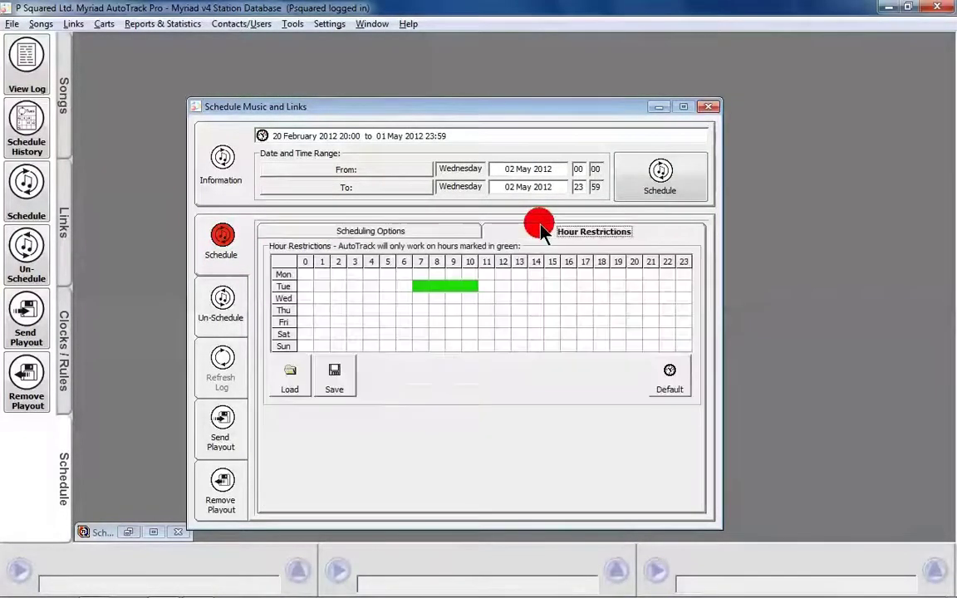
{"action": "mouse_move", "coordinate": [437, 276]}
{"action": "left_mouse_down"}
{"action": "mouse_move", "coordinate": [414, 287]}
{"action": "mouse_move", "coordinate": [486, 273]}
{"action": "mouse_move", "coordinate": [443, 291]}
{"action": "left_mouse_up"}
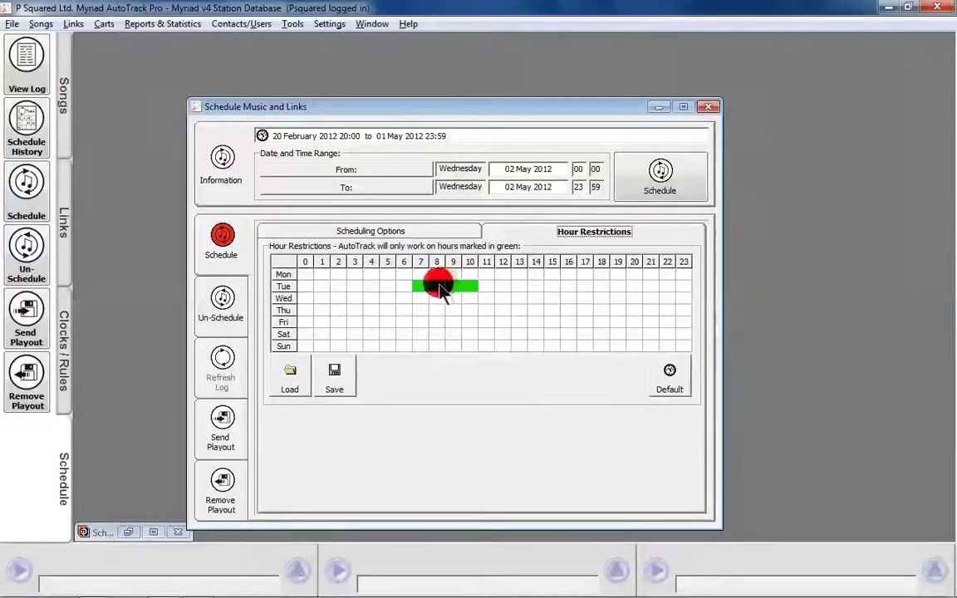
{"action": "left_click", "coordinate": [347, 233]}
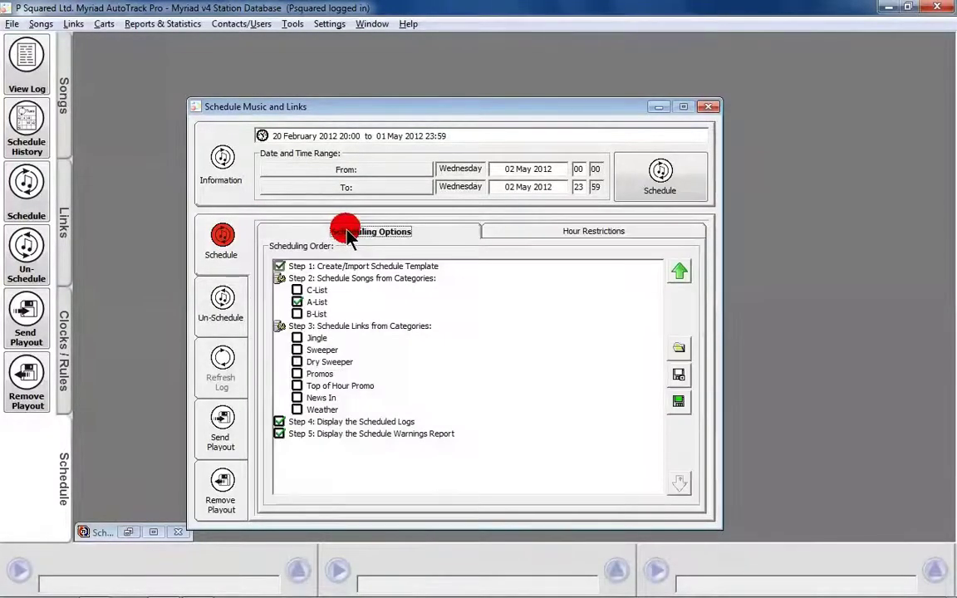
Try to schedule the A-List songs for 02 May 2012, then close the schedule warnings report
{"action": "left_click", "coordinate": [649, 178]}
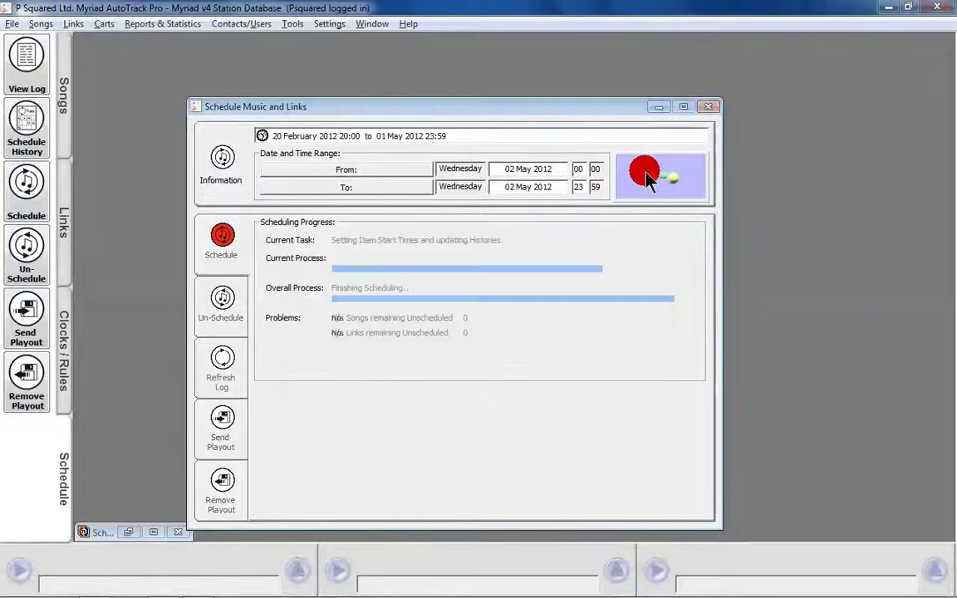
{"action": "left_click", "coordinate": [612, 354]}
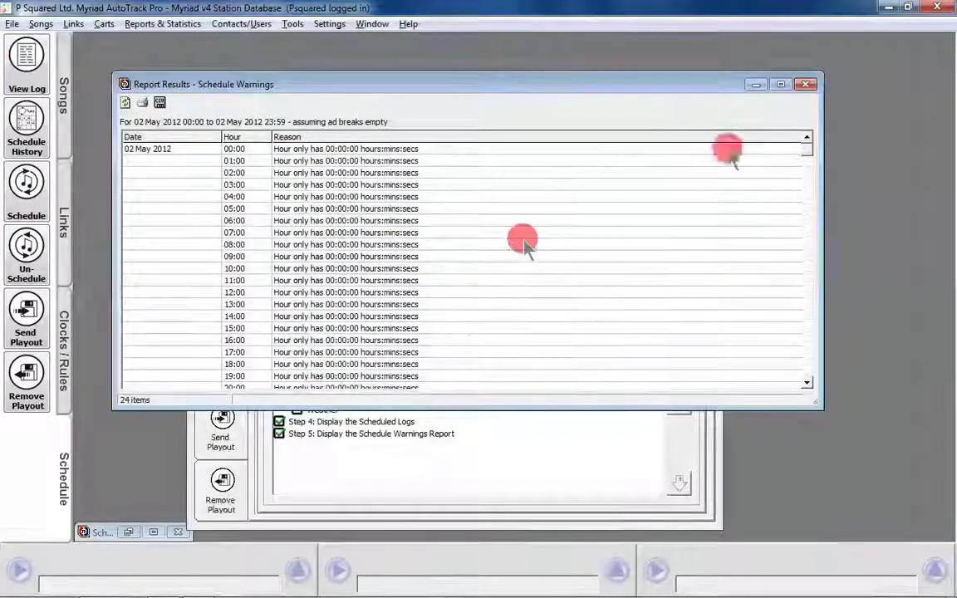
{"action": "left_click", "coordinate": [804, 84]}
Schedule the A-List songs from 01 May 2012 to 01 May 2012 within Tuesday hours 7 to 10, then close the warnings report
{"action": "left_click", "coordinate": [423, 172]}
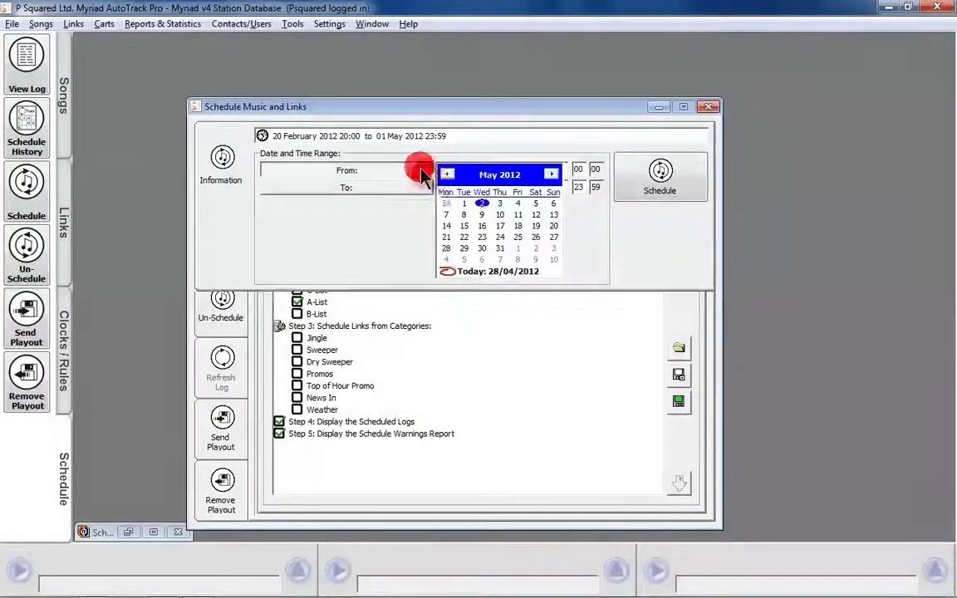
{"action": "left_click", "coordinate": [463, 203]}
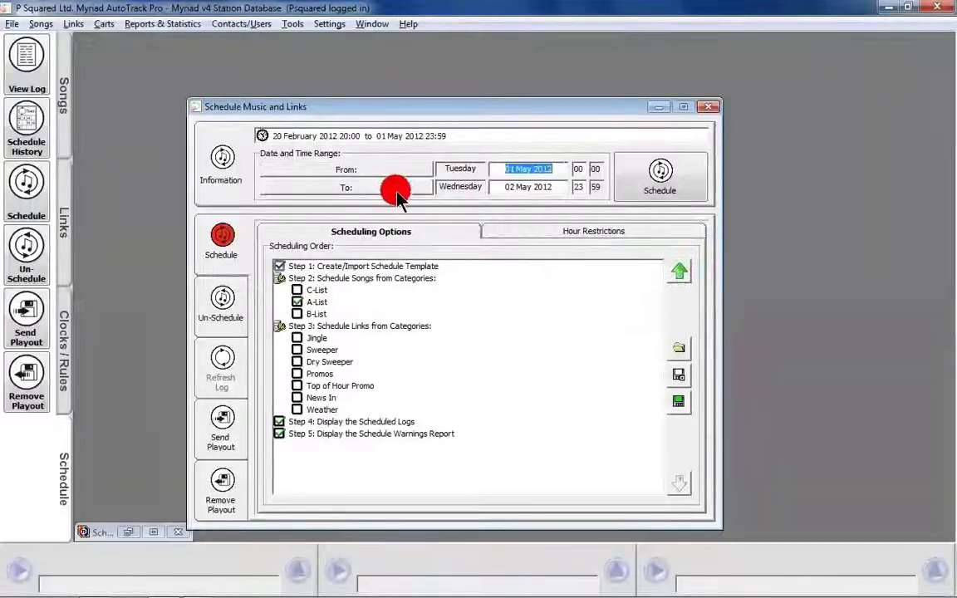
{"action": "left_click", "coordinate": [396, 195]}
{"action": "left_click", "coordinate": [463, 223]}
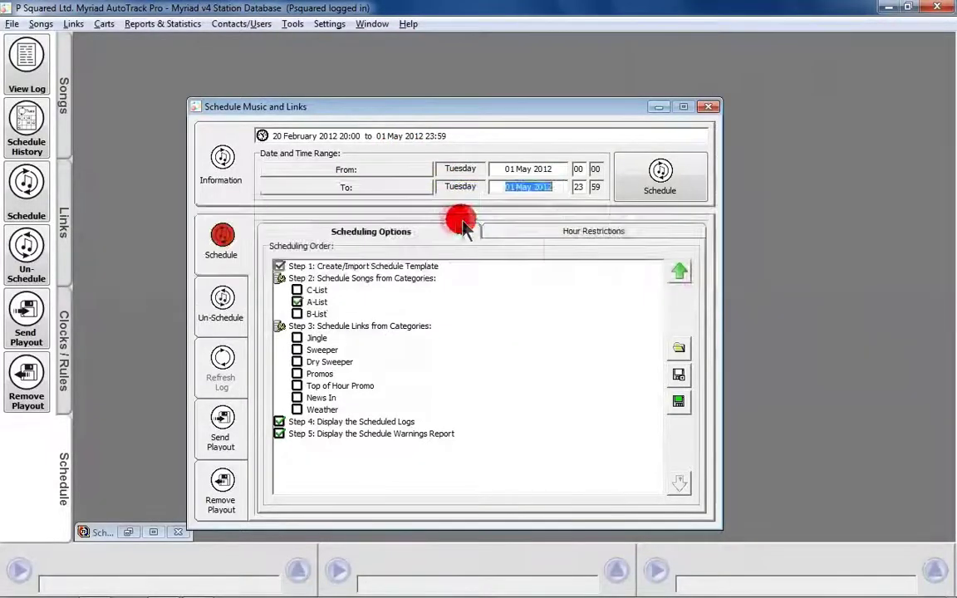
{"action": "left_click", "coordinate": [509, 235]}
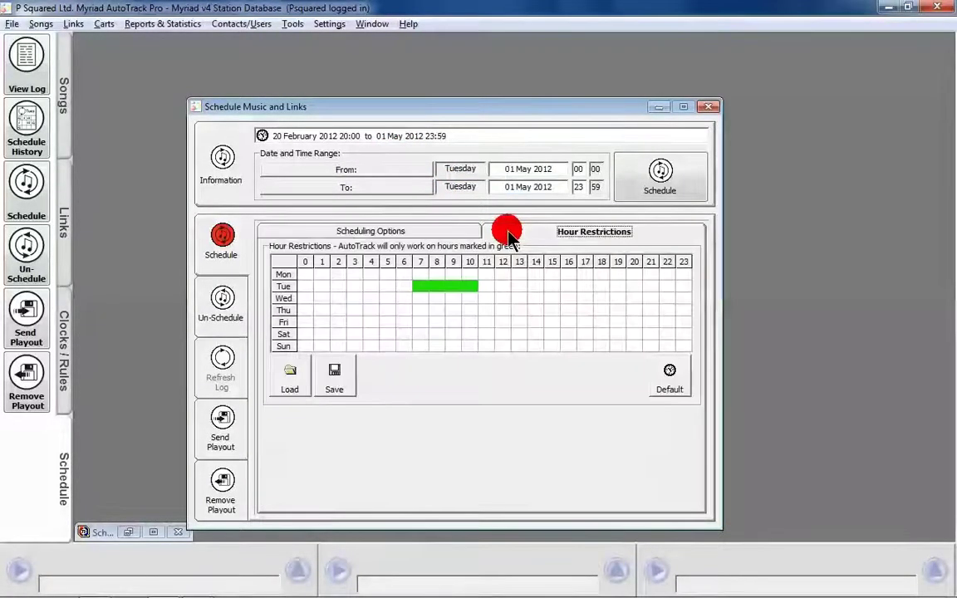
{"action": "left_click", "coordinate": [691, 176]}
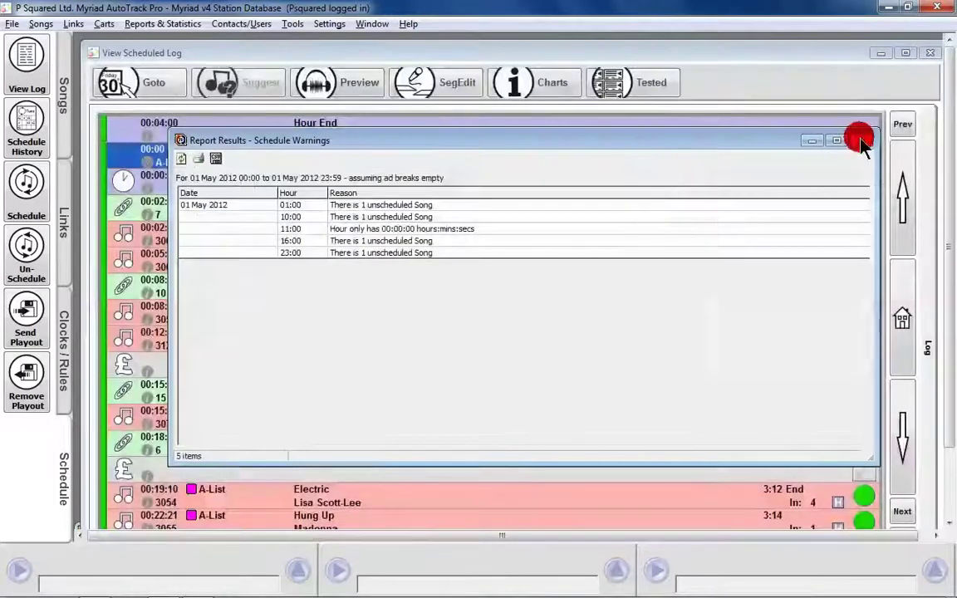
{"action": "left_click", "coordinate": [858, 139]}
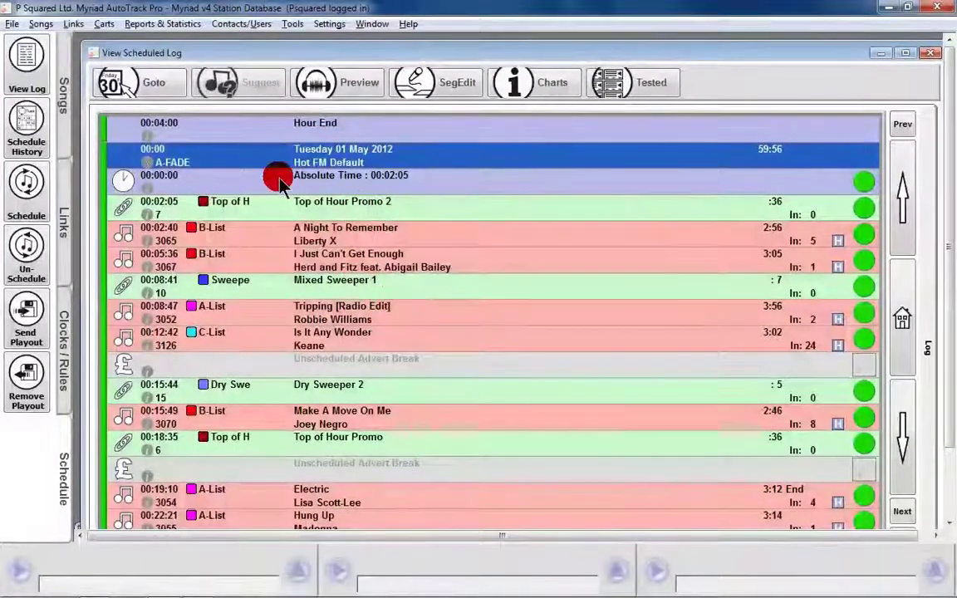
Go to the 07:00 hour of the 01 May 2012 log and review its entries for re-scheduled A-List songs
{"action": "left_click", "coordinate": [121, 83]}
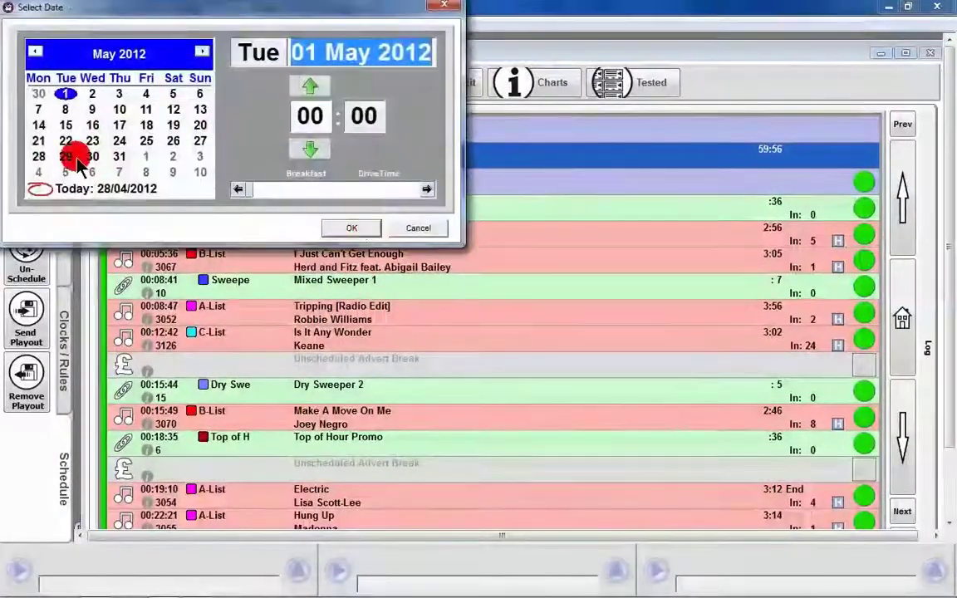
{"action": "left_click_drag", "start_coordinate": [246, 189], "coordinate": [302, 187]}
{"action": "left_click", "coordinate": [347, 233]}
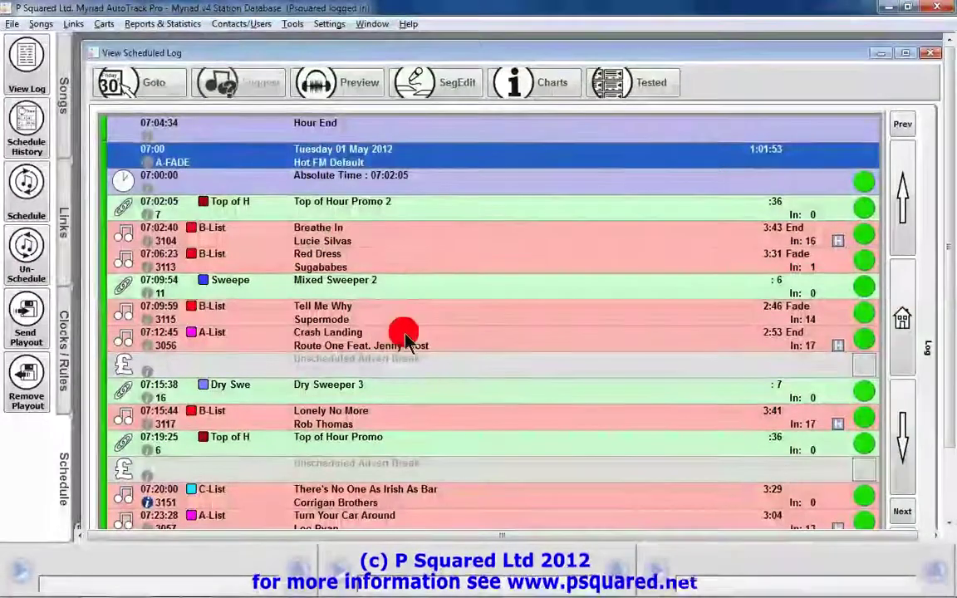
{"action": "left_click", "coordinate": [405, 336]}
{"action": "key", "text": "Down"}
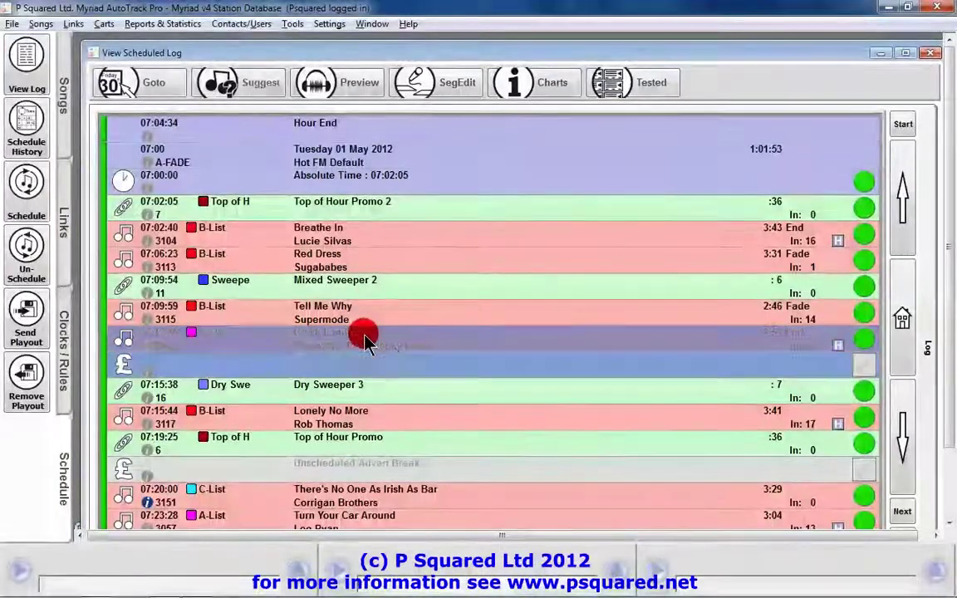
{"action": "key", "text": "Down"}
{"action": "key", "text": "Down"}
{"action": "key", "text": "Down"}
{"action": "key", "text": "Down"}
{"action": "key", "text": "Down"}
{"action": "key", "text": "Down"}
{"action": "key", "text": "Down"}
{"action": "key", "text": "Down"}
{"action": "key", "text": "Down"}
{"action": "key", "text": "Down"}
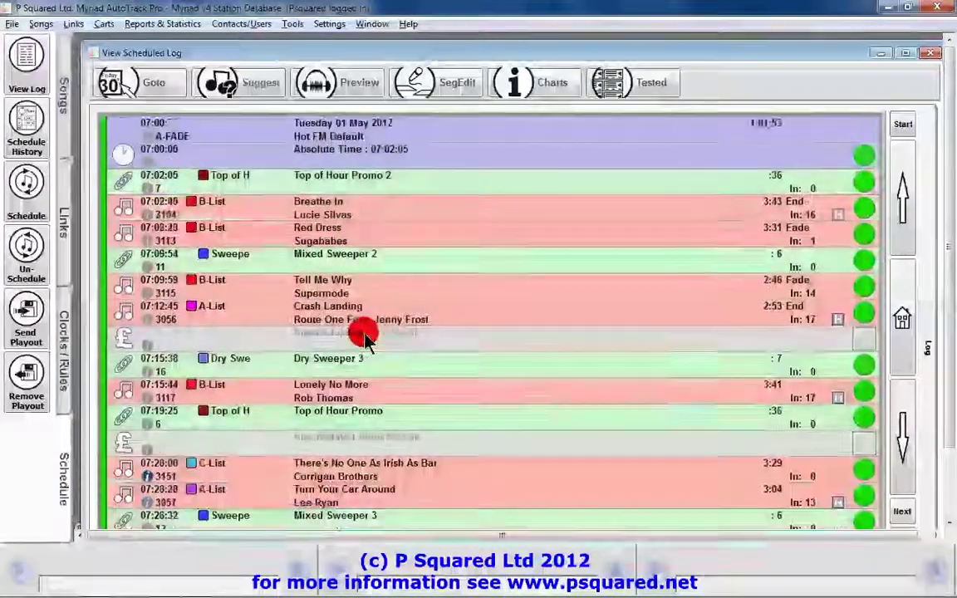
Check the A-List song "Turn Your Car Around" in the 07:00 hour of the 01 May 2012 log, then close the log
{"action": "key", "text": "Down"}
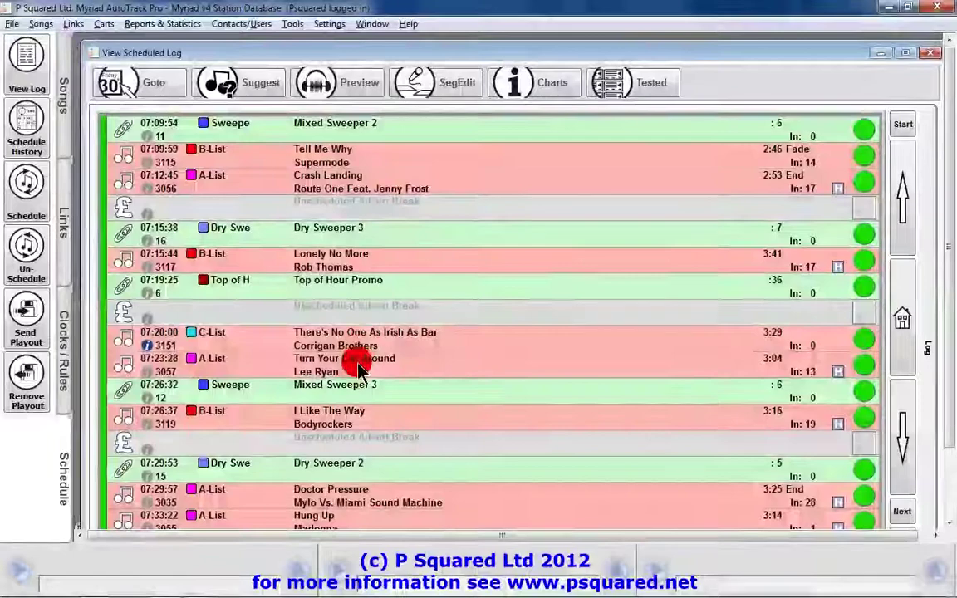
{"action": "left_click", "coordinate": [358, 369]}
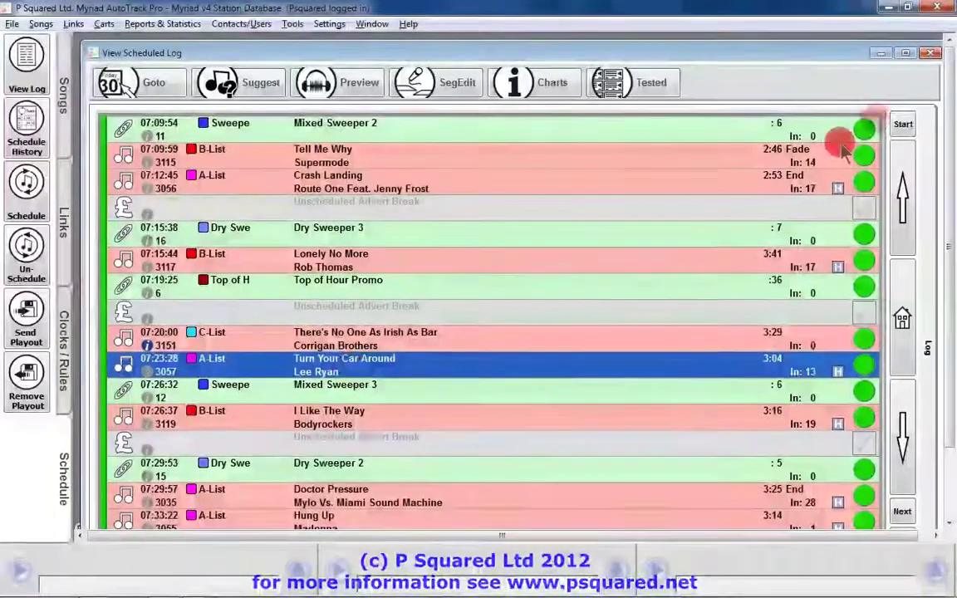
{"action": "left_click", "coordinate": [927, 51]}
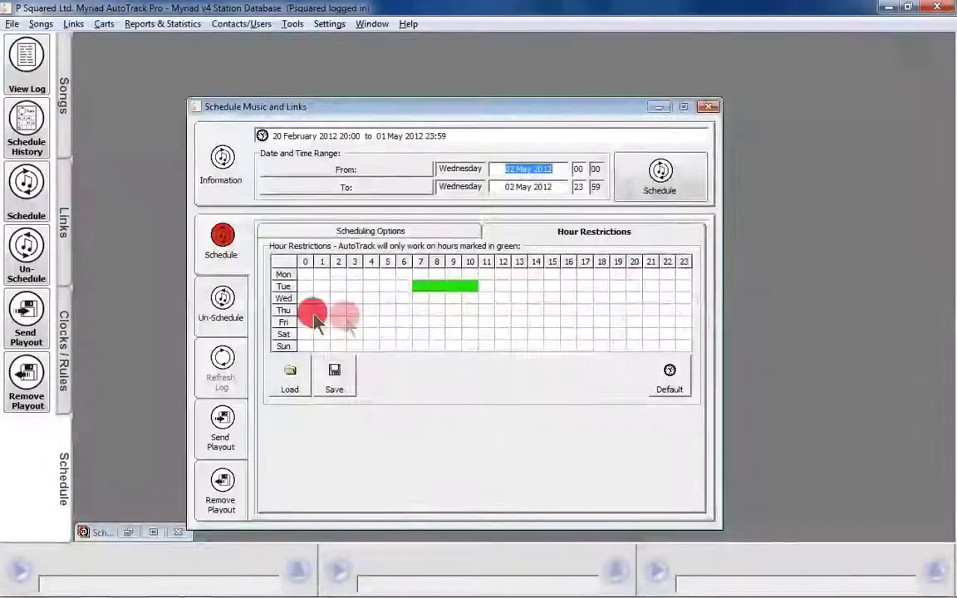
Review the scheduling order and selected categories in the scheduling options for music and links
{"action": "left_click", "coordinate": [430, 232]}
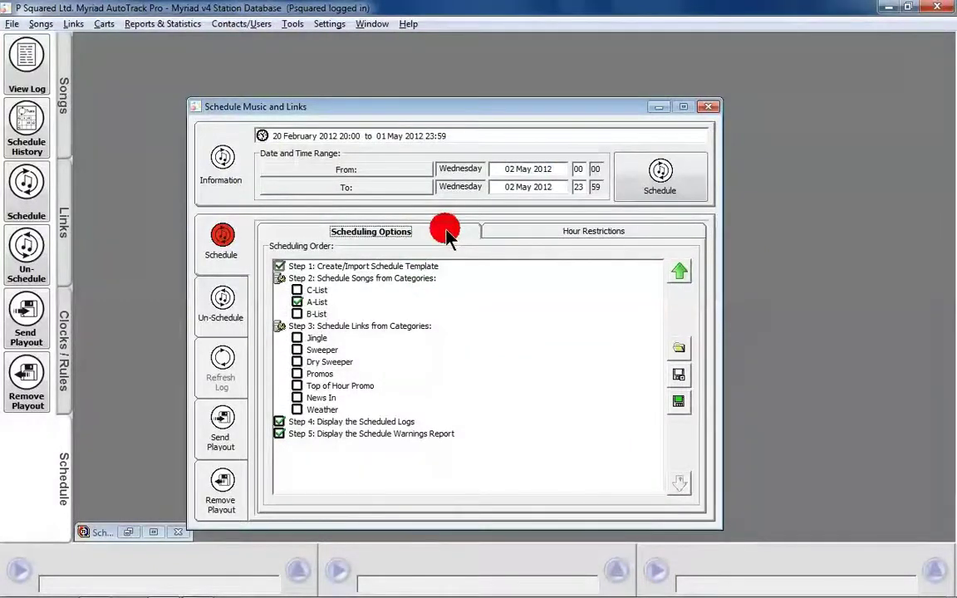
{"action": "left_click", "coordinate": [223, 315]}
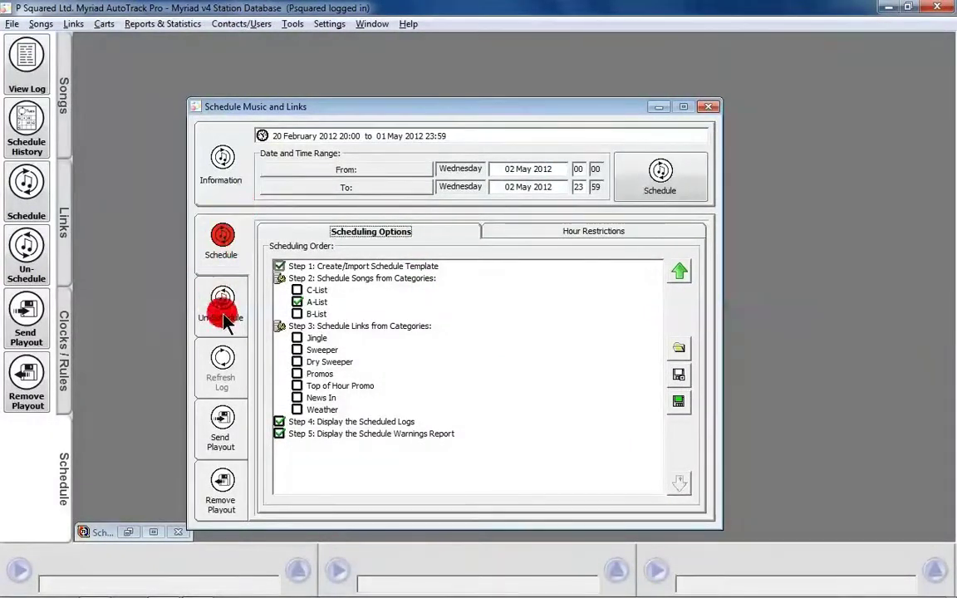
{"action": "left_click", "coordinate": [240, 250]}
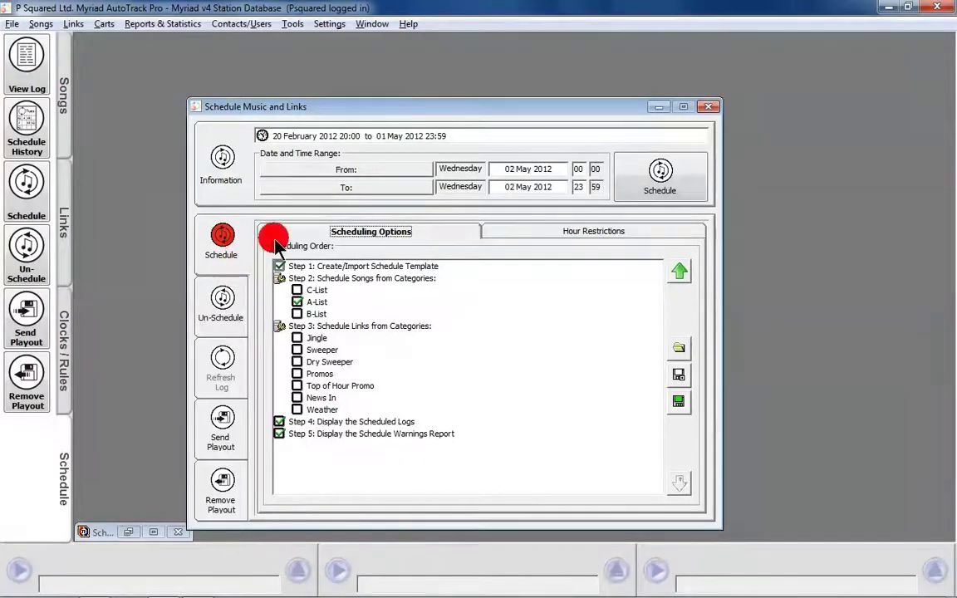
{"action": "left_click", "coordinate": [615, 235]}
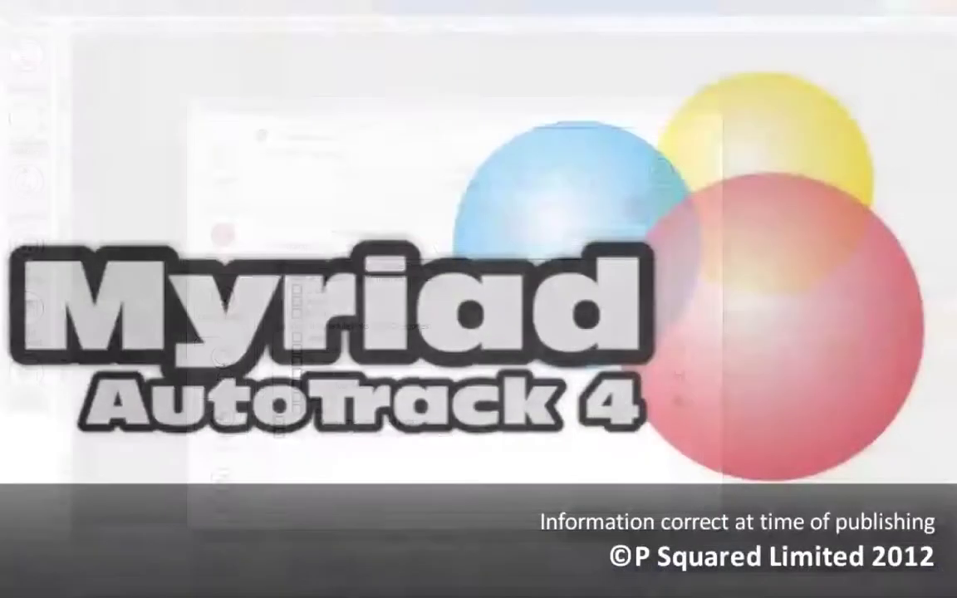